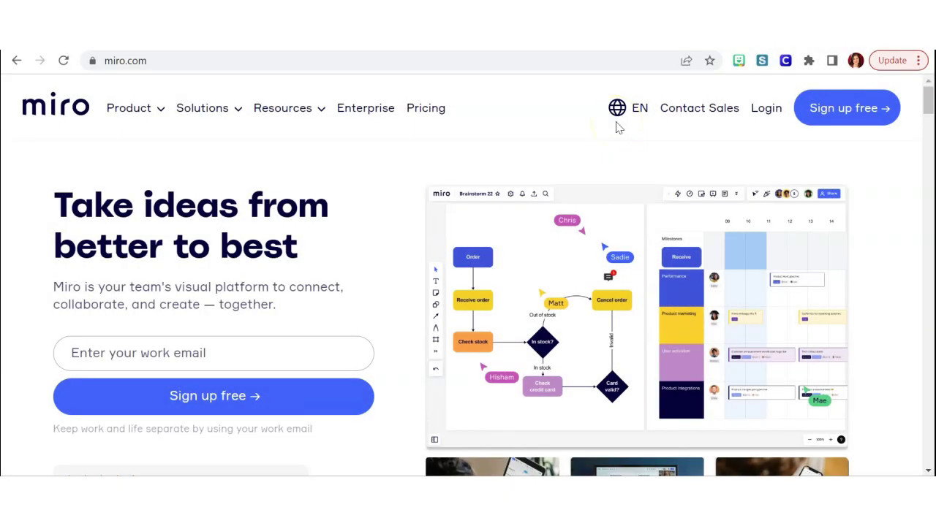
# Sign in to Miro with the first listed Google account, opening a blank Untitled board.
pyautogui.click(767, 110)
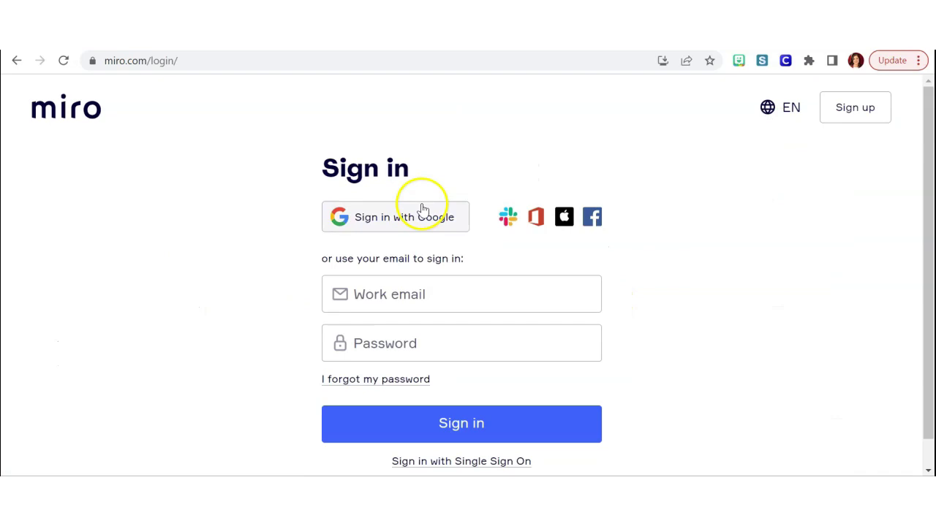
pyautogui.click(411, 219)
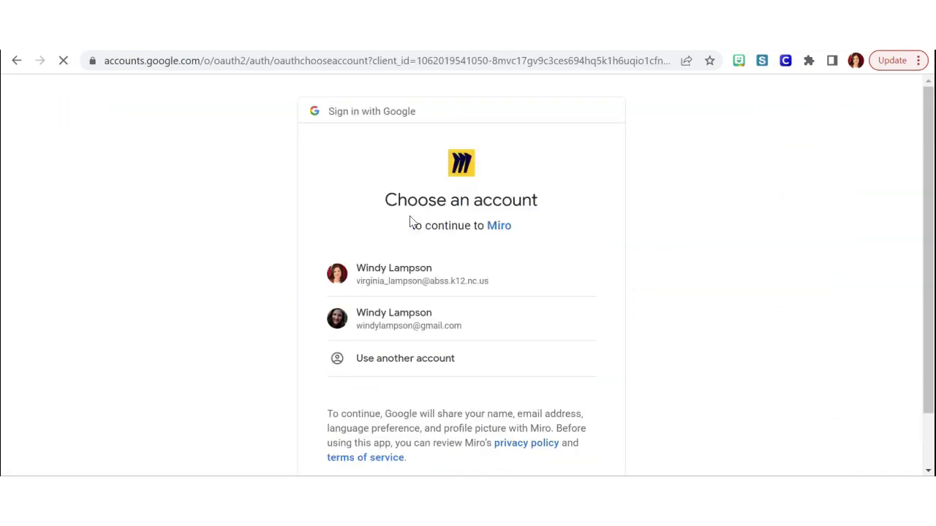
pyautogui.click(384, 268)
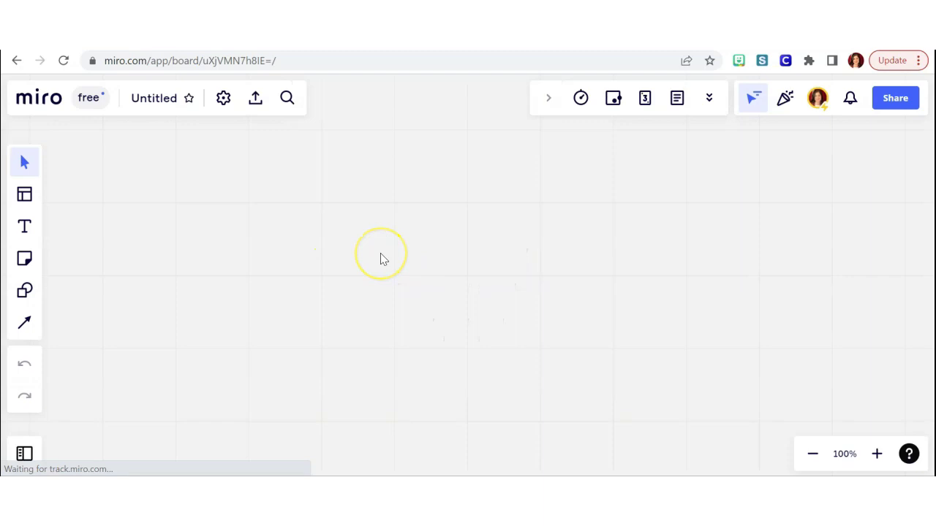
# Insert the Mind Map template and name its right-hand branch 'Someone Famous'.
pyautogui.scroll(-1, 379, 261)
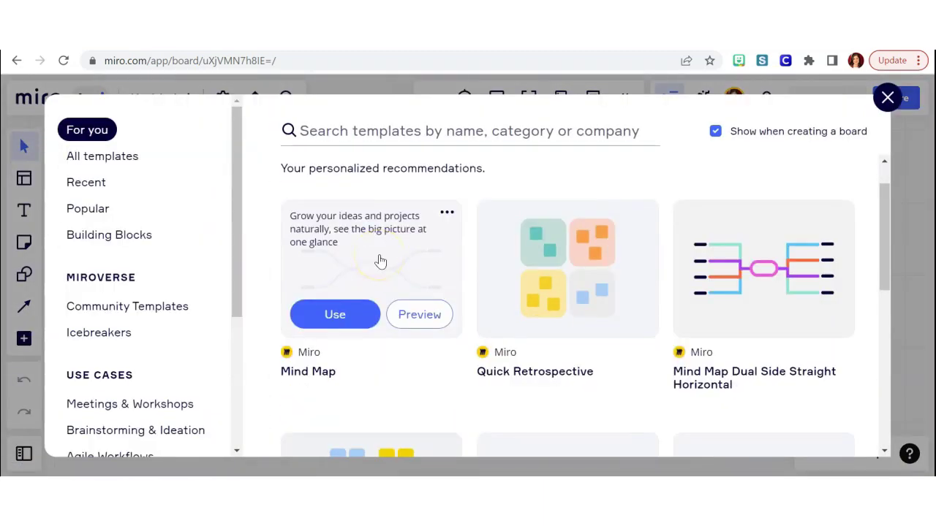
pyautogui.click(352, 313)
pyautogui.click(562, 326)
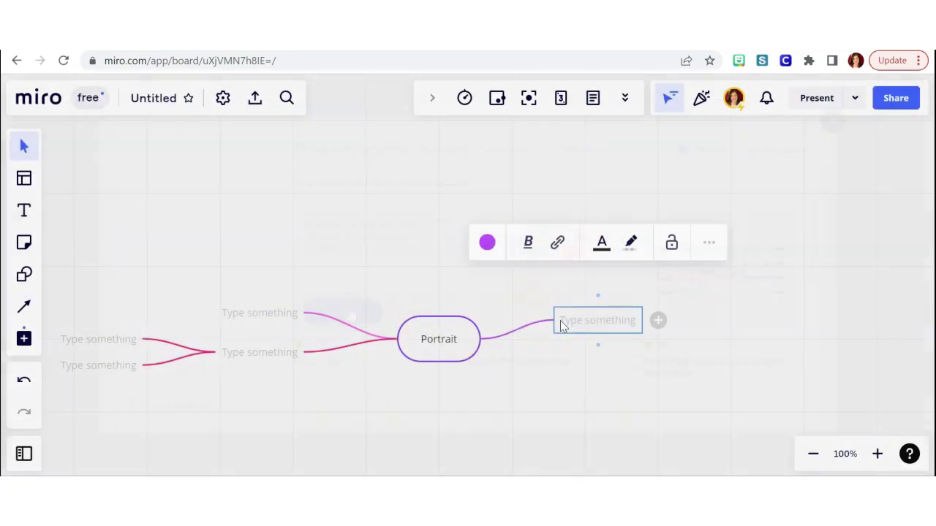
pyautogui.write('Someone')
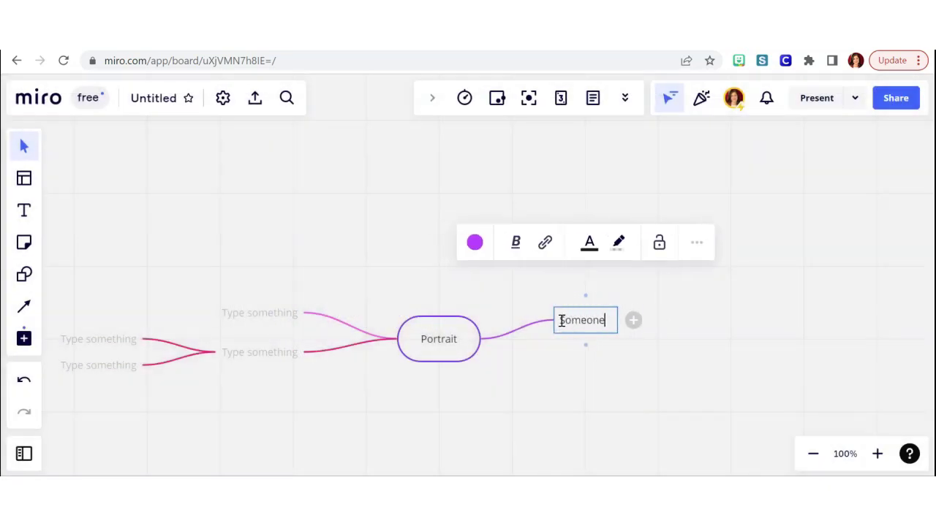
pyautogui.write(' Famous')
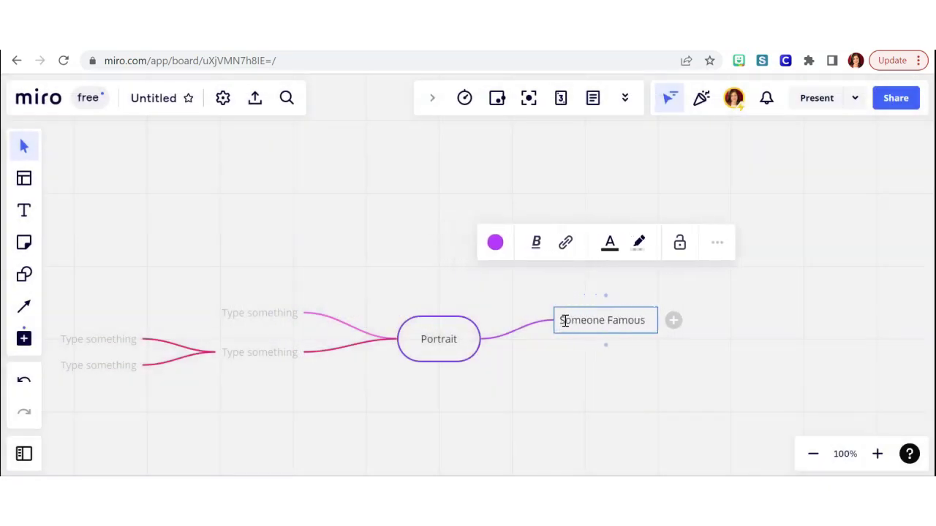
# Add child ideas athlete, celebrity, artist and politician under Someone Famous.
pyautogui.click(673, 322)
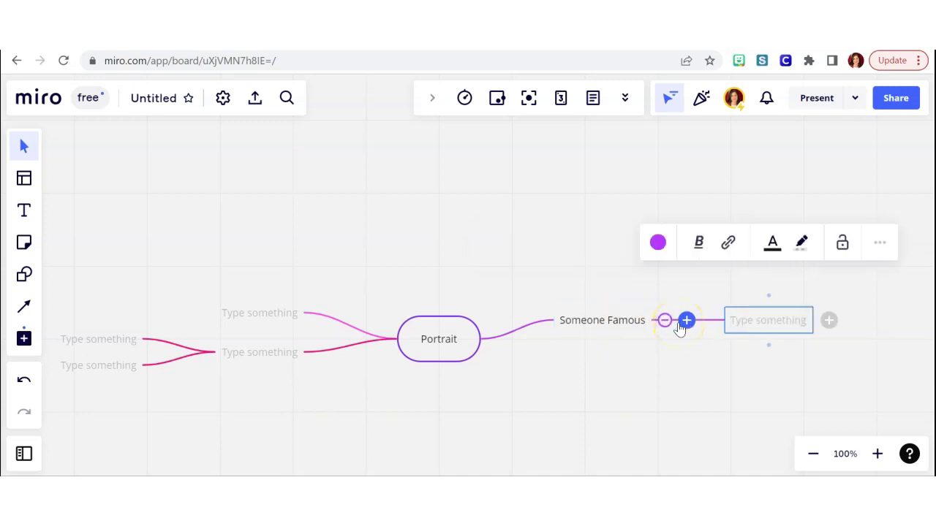
pyautogui.write('athlete')
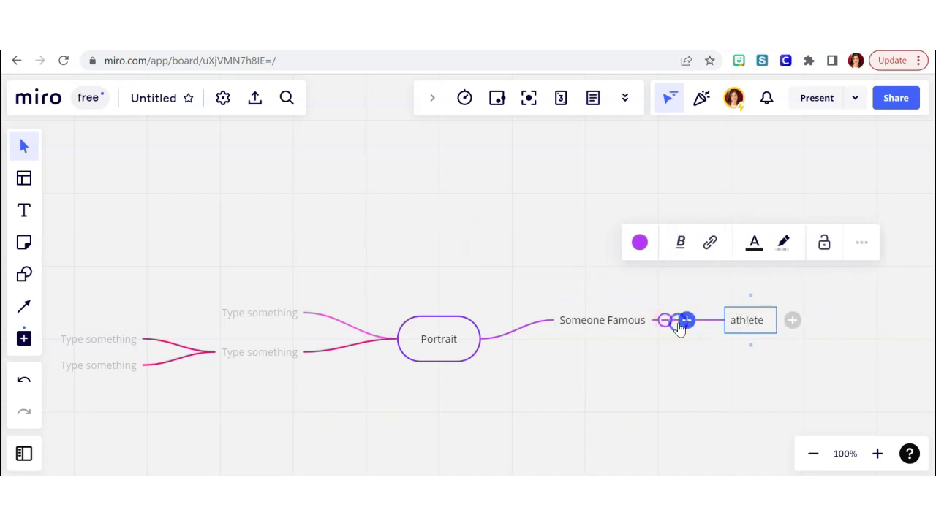
pyautogui.click(676, 324)
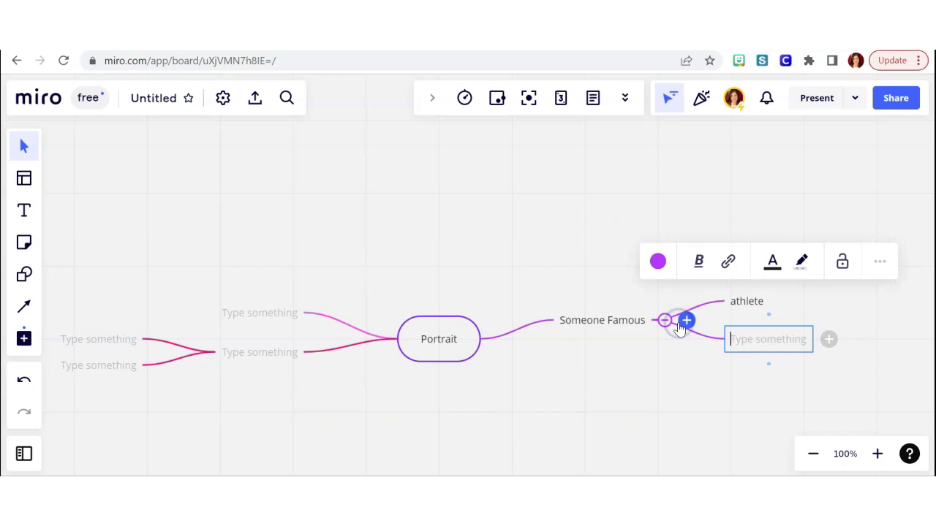
pyautogui.write('celebrity')
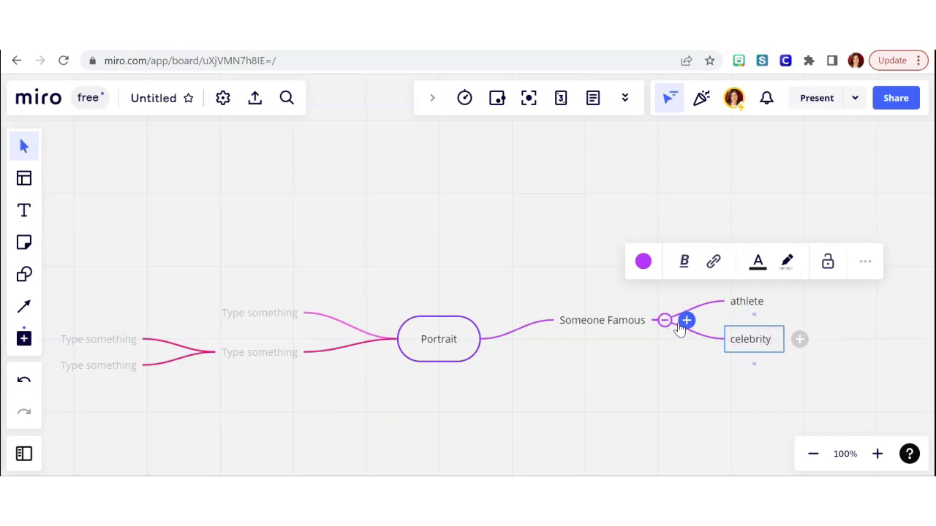
pyautogui.click(685, 322)
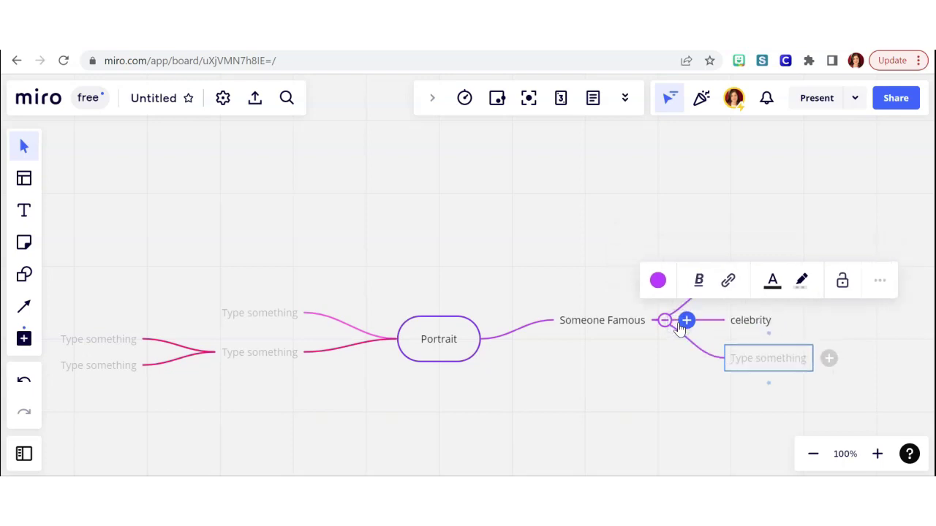
pyautogui.write('artist')
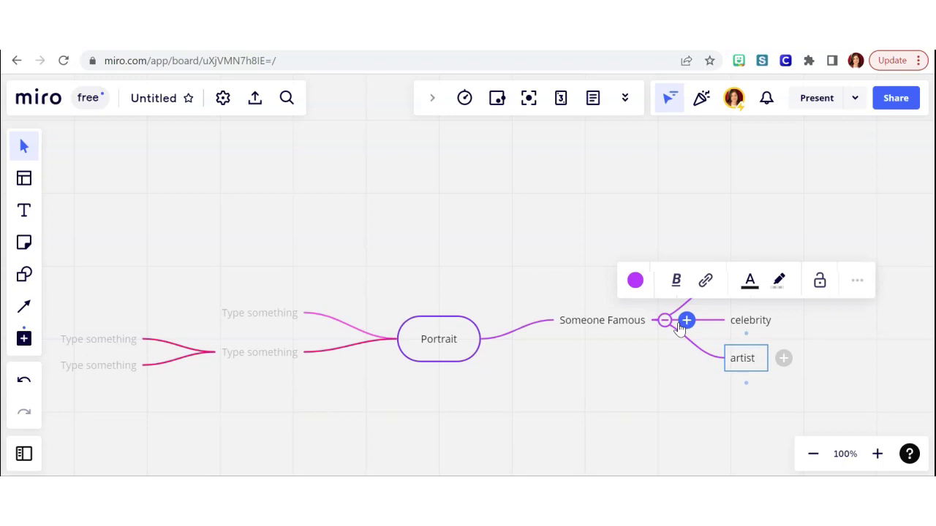
pyautogui.click(679, 326)
pyautogui.write('p')
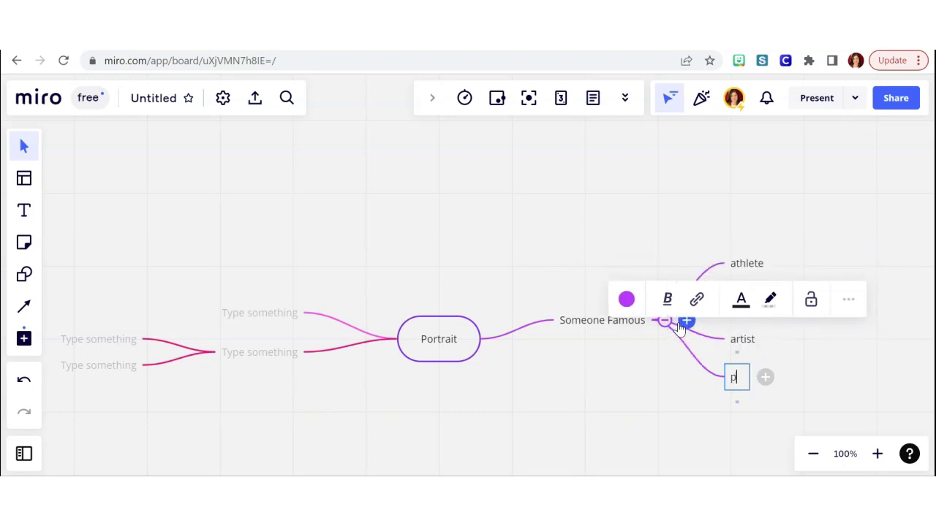
pyautogui.write('olitician')
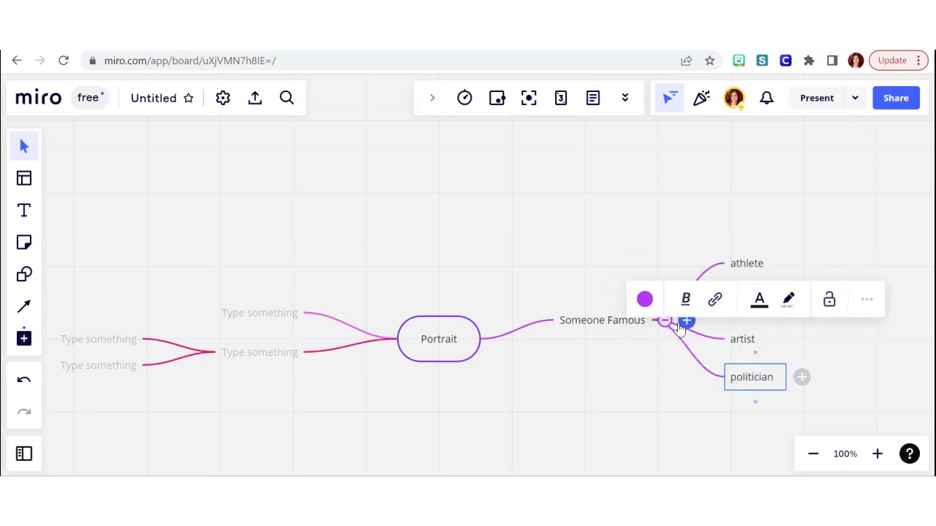
# Add a new main branch off Portrait named 'Literary Character'.
pyautogui.click(460, 354)
pyautogui.click(497, 340)
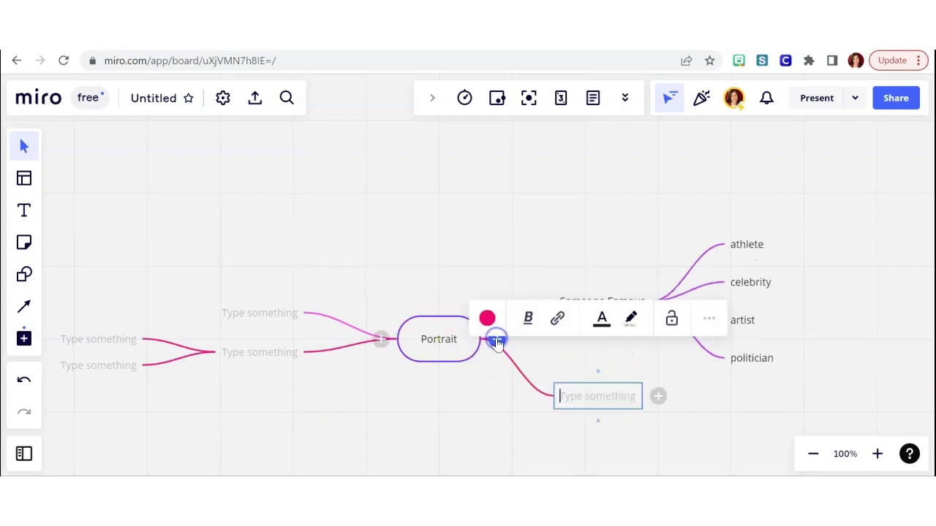
pyautogui.scroll(-3, 804, 397)
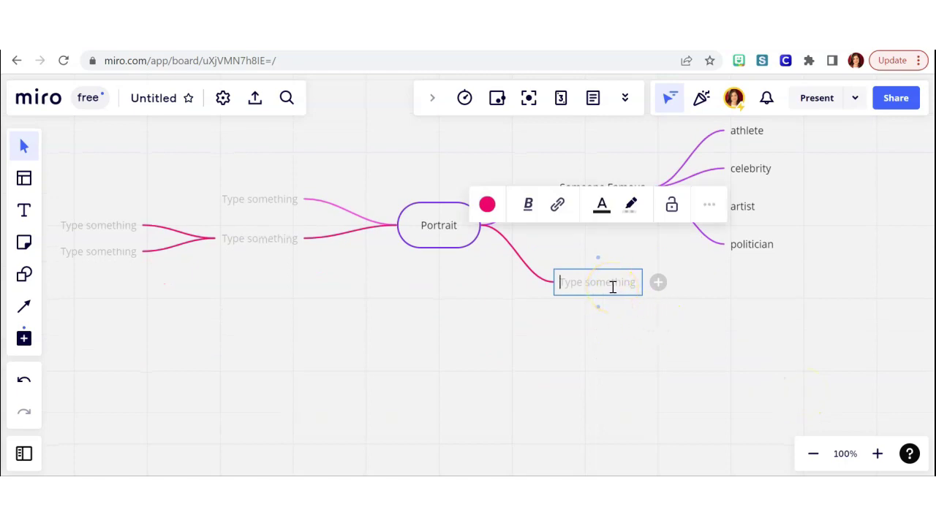
pyautogui.write('Lit')
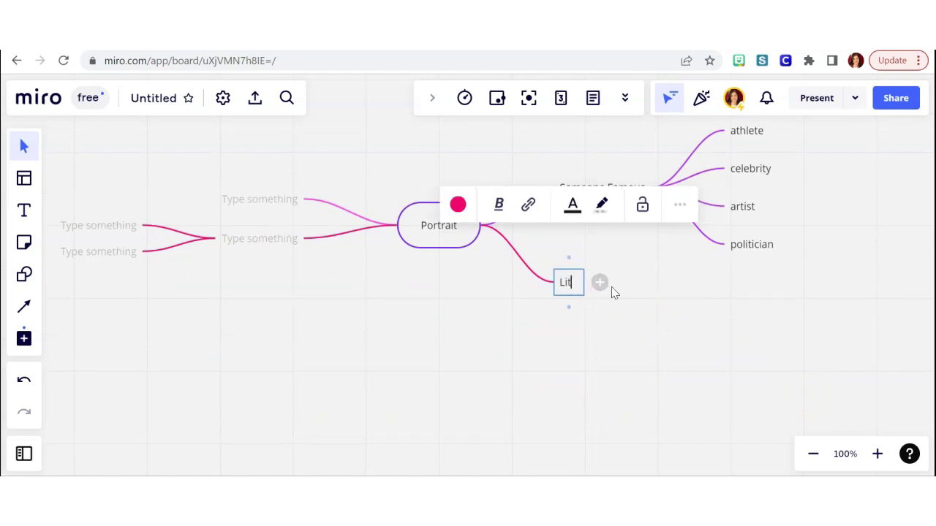
pyautogui.write('erary Character')
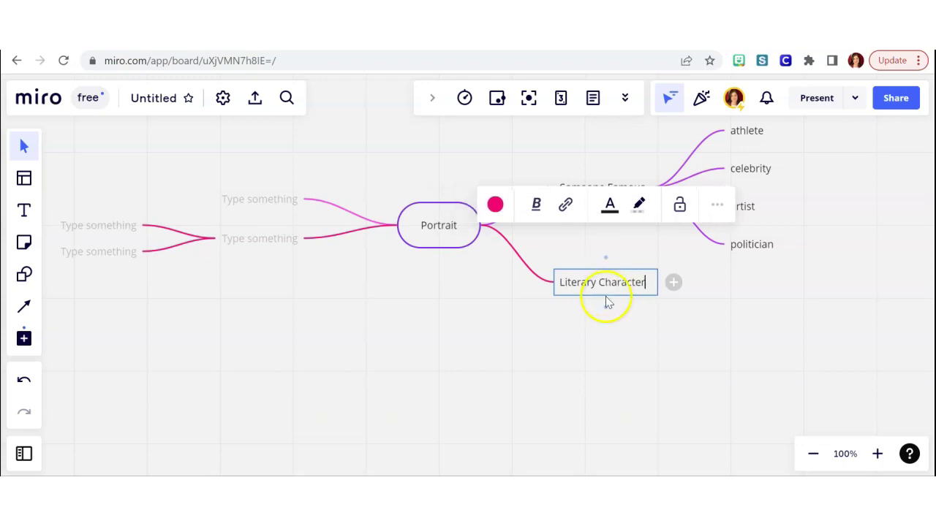
# Add children 'from a novel', 'mythology' and 'fairy tales' under Literary Character.
pyautogui.click(673, 282)
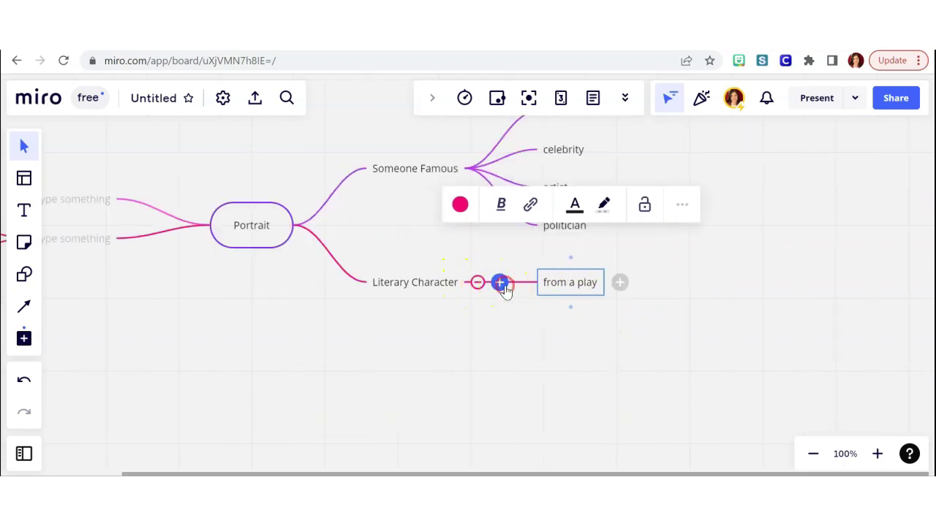
pyautogui.click(500, 283)
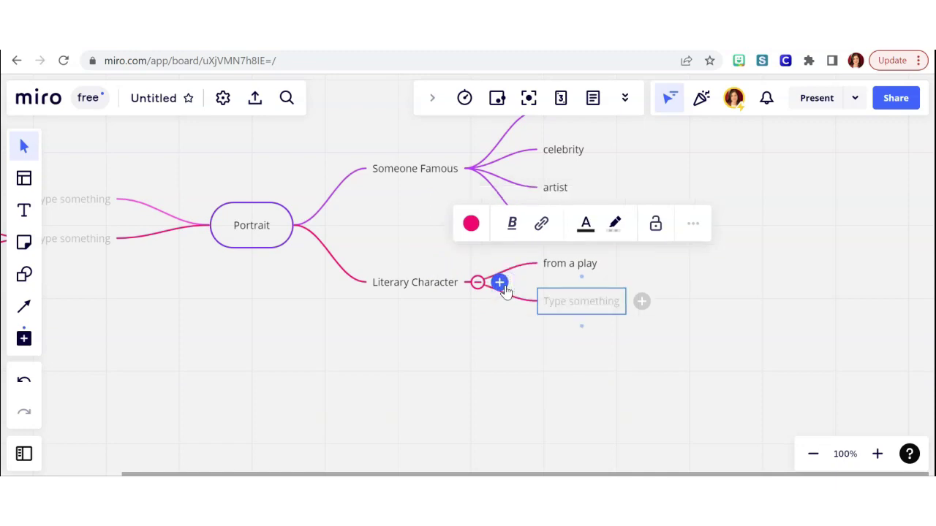
pyautogui.write('from a novel')
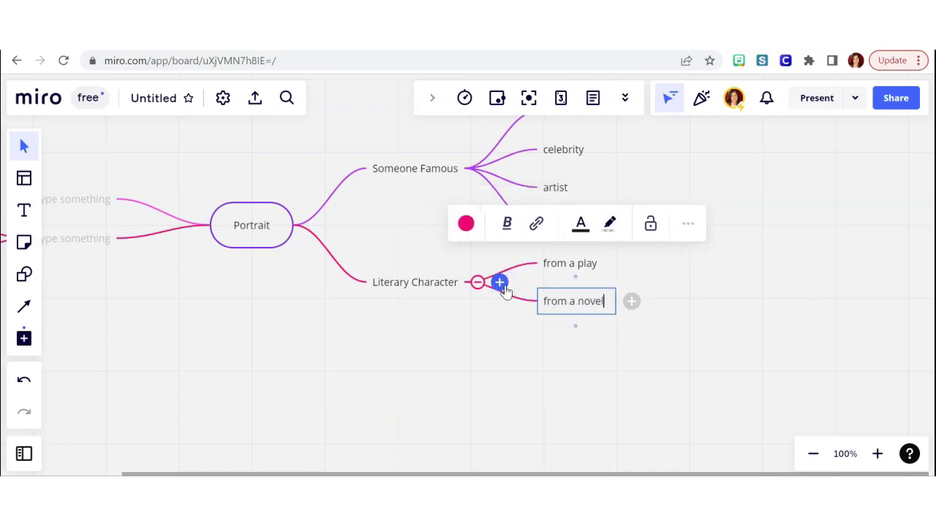
pyautogui.click(503, 286)
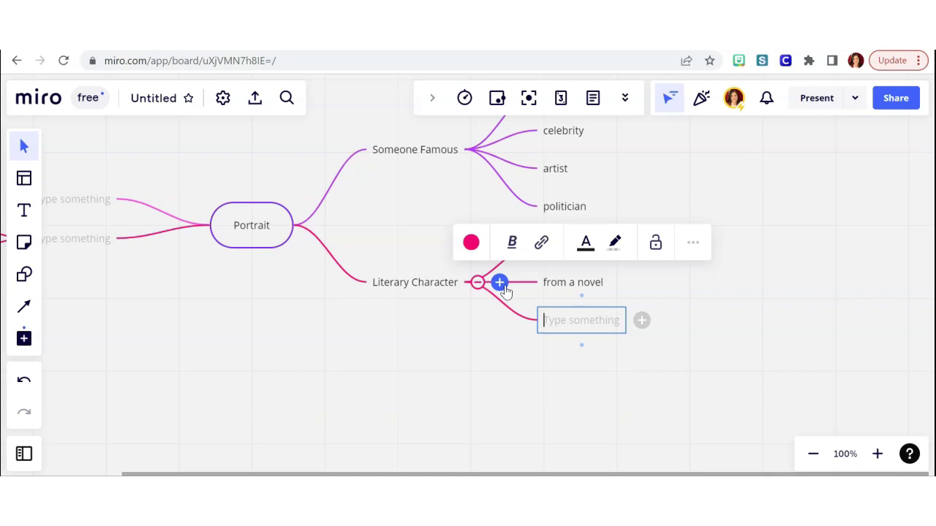
pyautogui.click(503, 287)
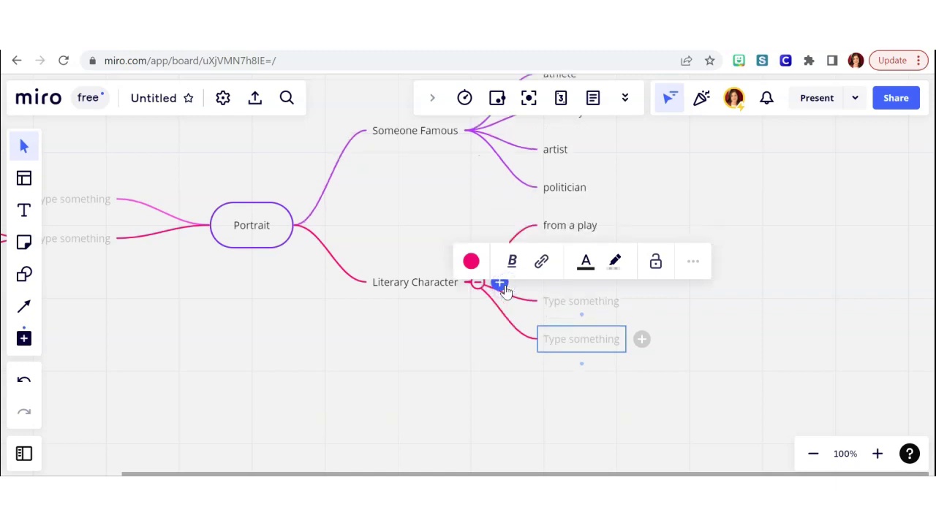
pyautogui.write('my')
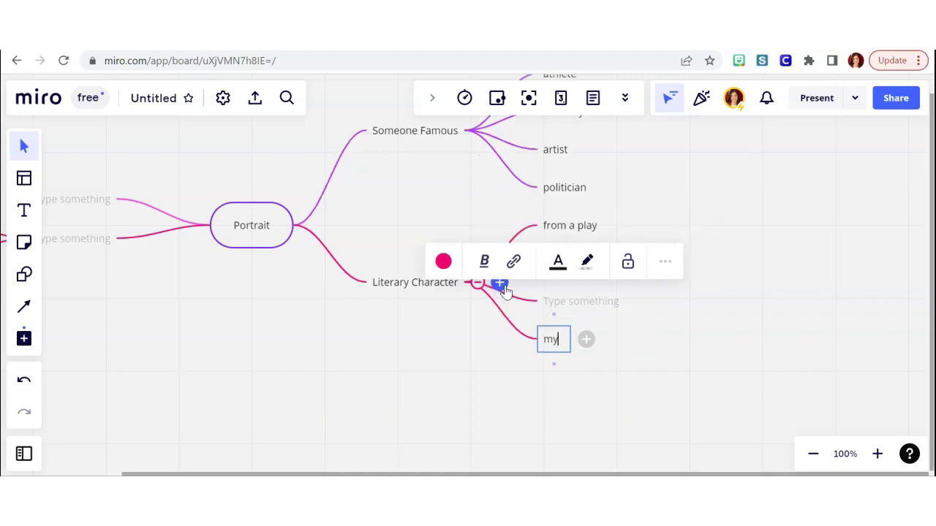
pyautogui.write('thology')
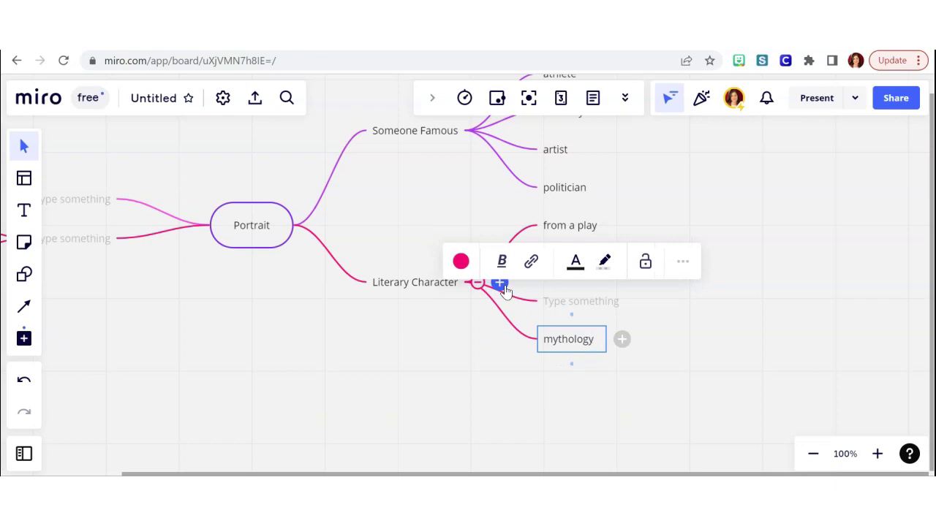
pyautogui.click(563, 309)
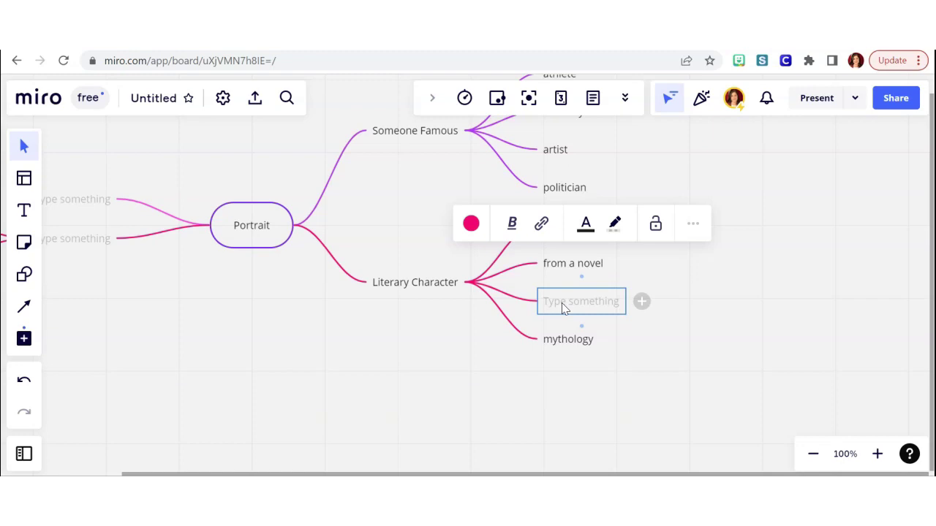
pyautogui.write('fairy tales')
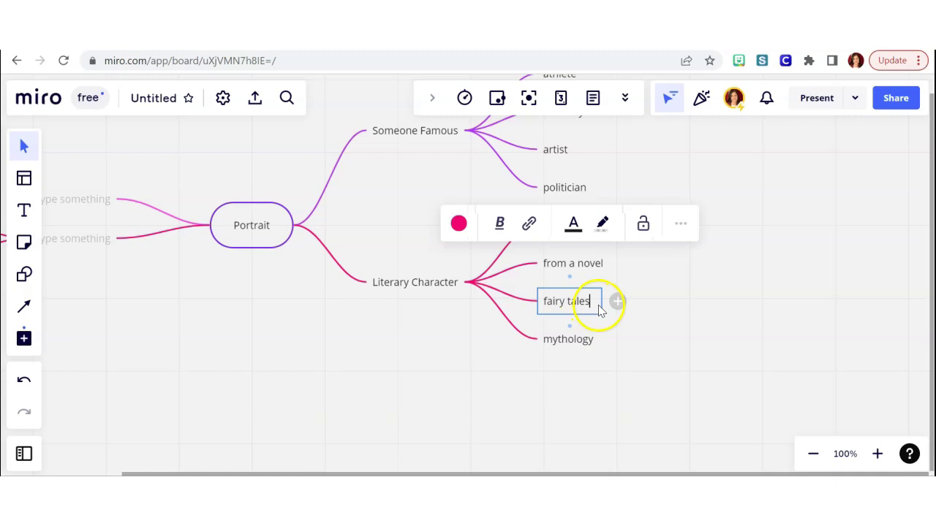
# Add 'little red riding hood' under fairy tales and begin 'aphrodi' under mythology.
pyautogui.click(616, 301)
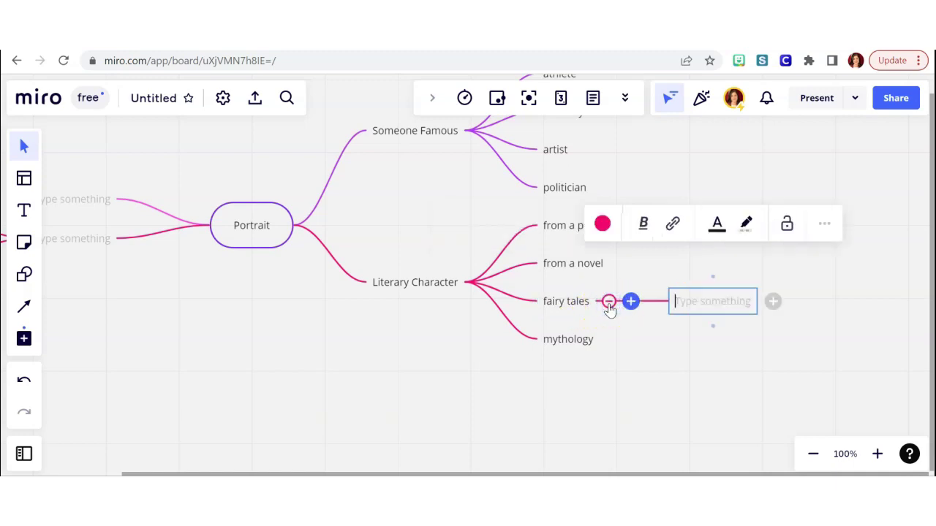
pyautogui.write('littl')
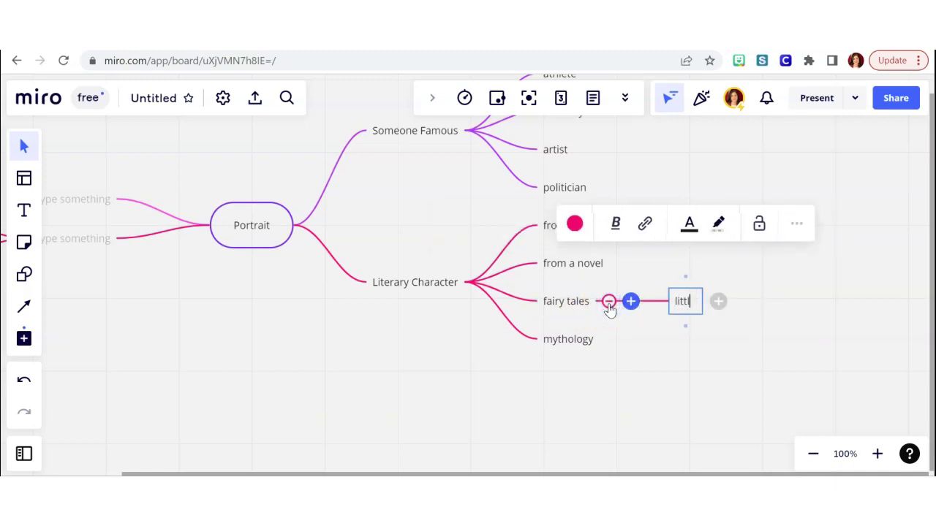
pyautogui.write('e red riding ho')
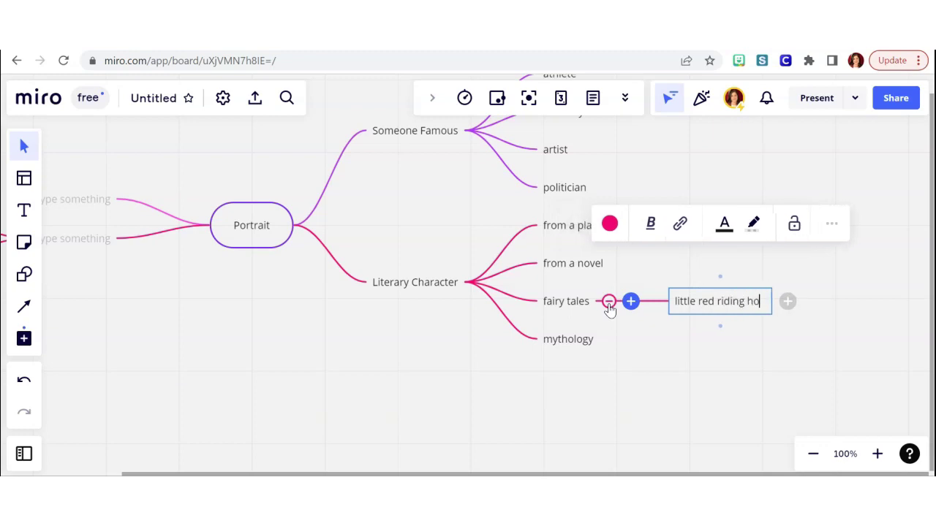
pyautogui.write('od')
pyautogui.click(600, 341)
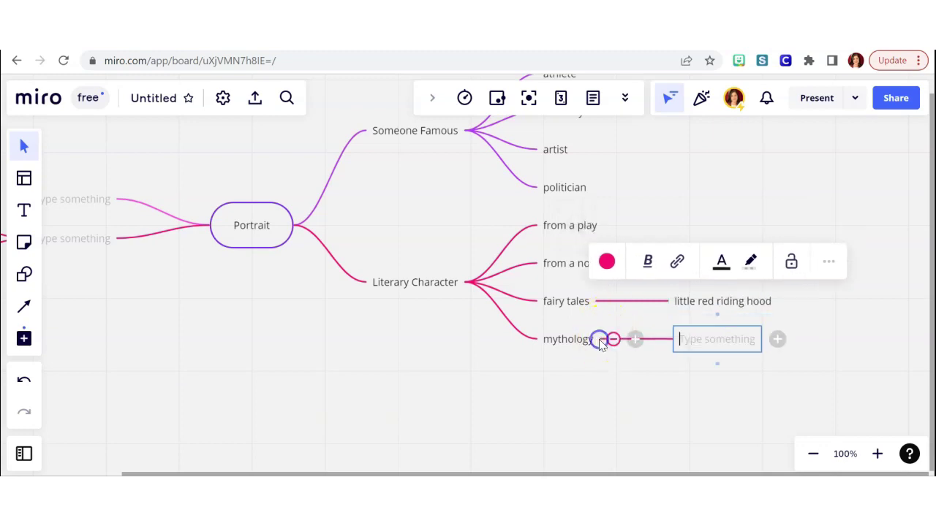
pyautogui.write('aphrodi')
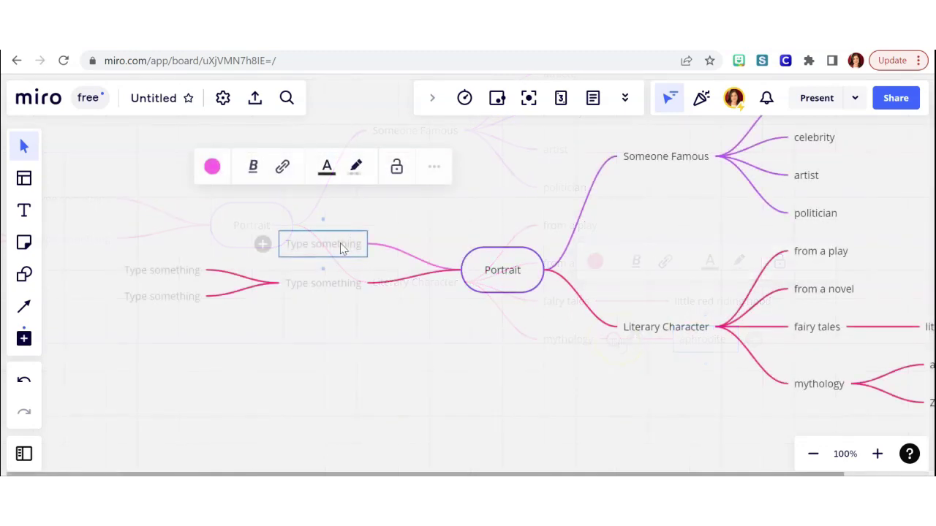
# Name the left empty node 'Someone I know' and add the child idea Friend.
pyautogui.write('S')
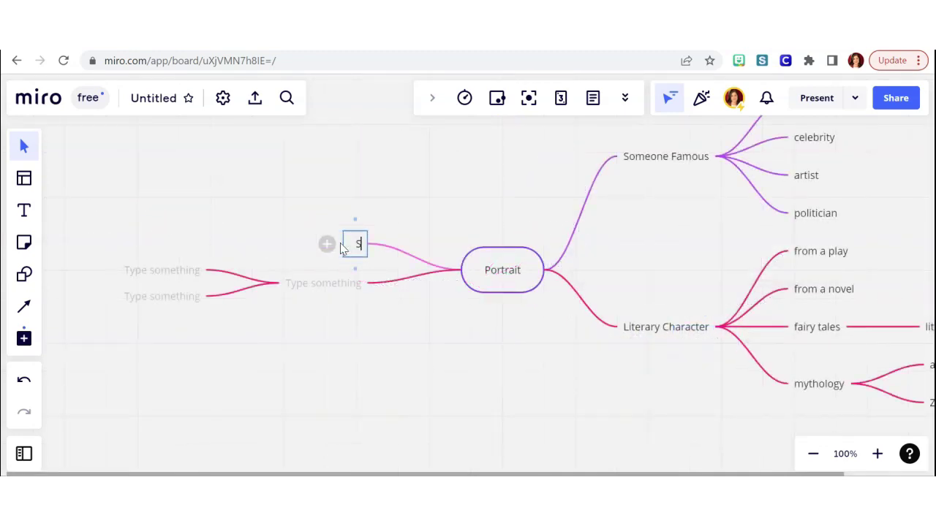
pyautogui.write('omeone I know')
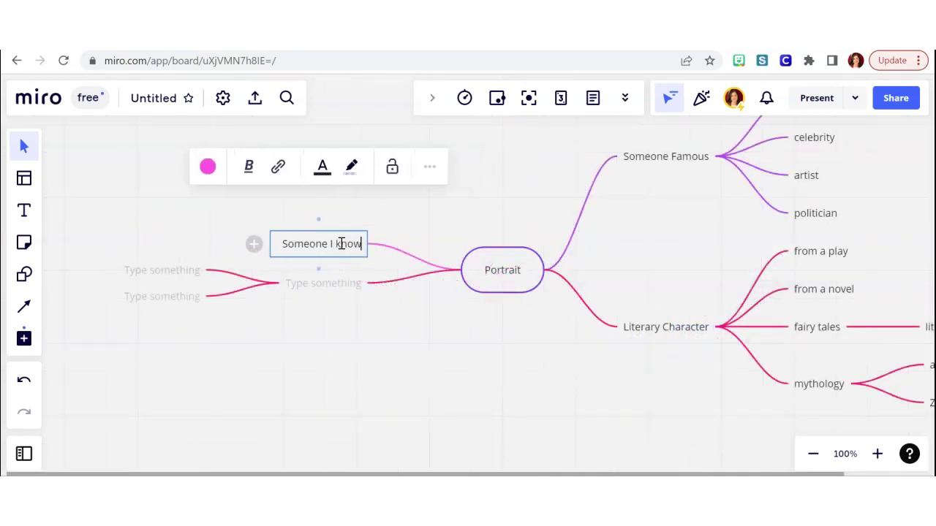
pyautogui.click(253, 243)
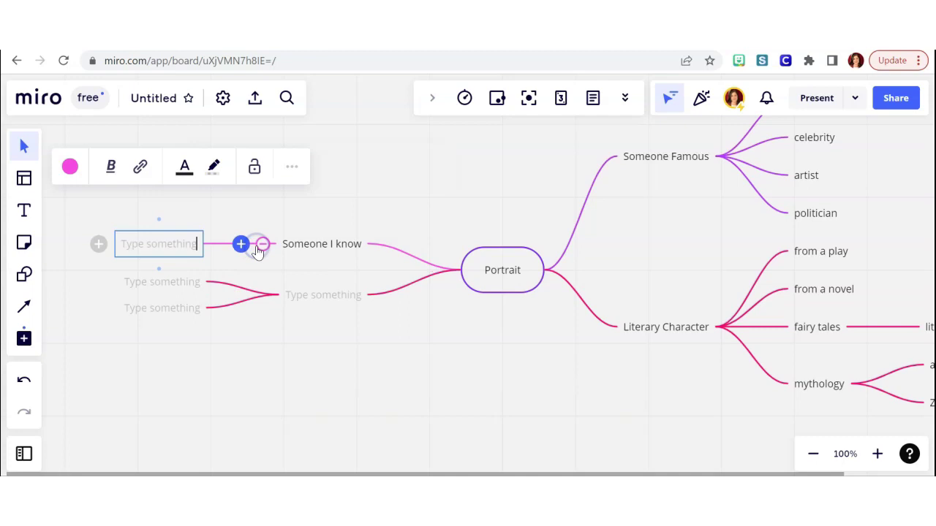
pyautogui.write('Friend')
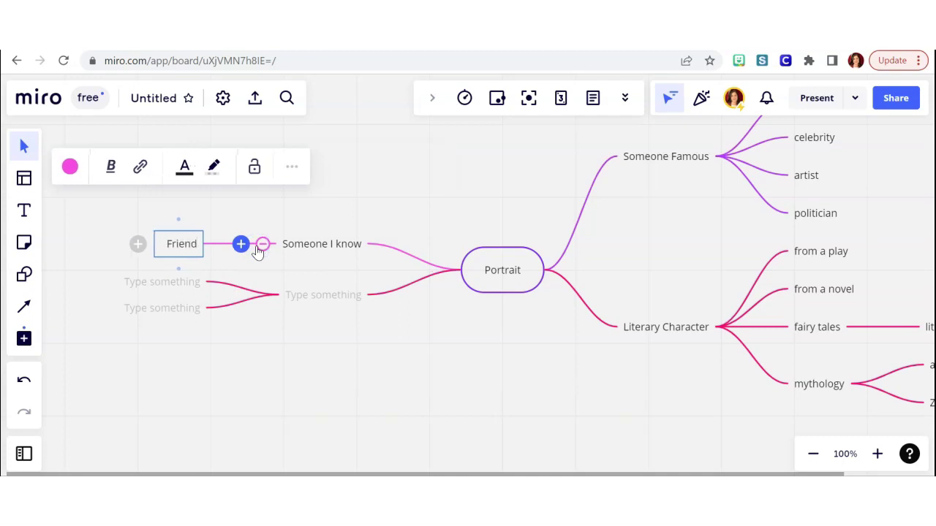
# Add Family and 'Myself (self-portrait)' as further children of Someone I know.
pyautogui.click(244, 244)
pyautogui.write('Famly')
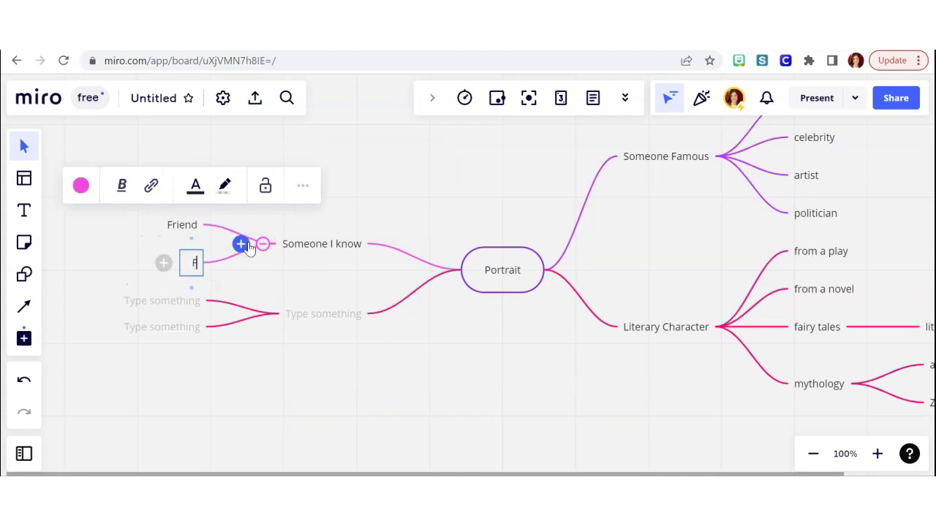
pyautogui.press('BackSpace')
pyautogui.press('BackSpace')
pyautogui.write('ily')
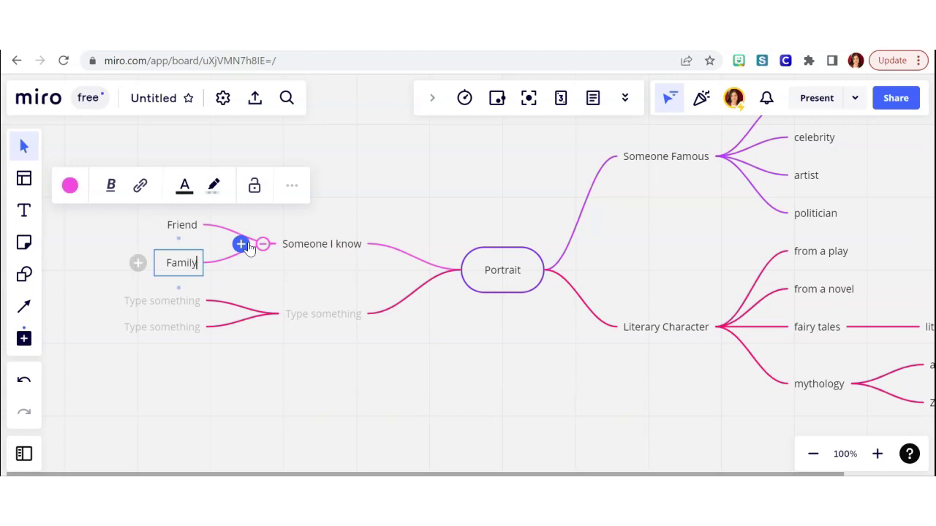
pyautogui.click(242, 246)
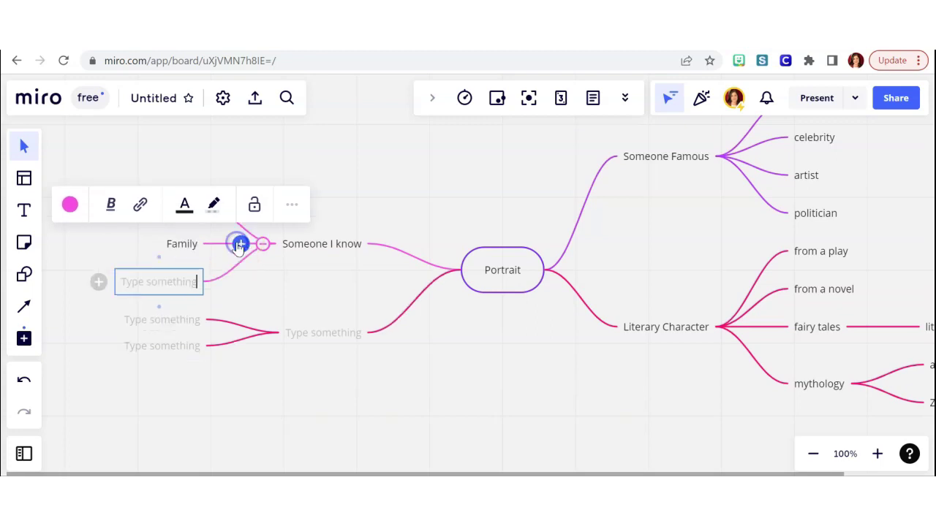
pyautogui.write('Myself')
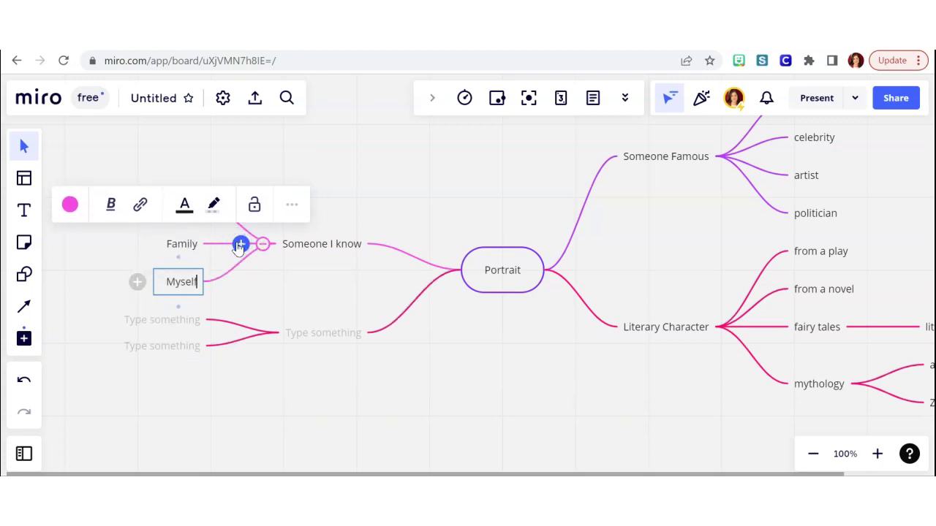
pyautogui.write(' (')
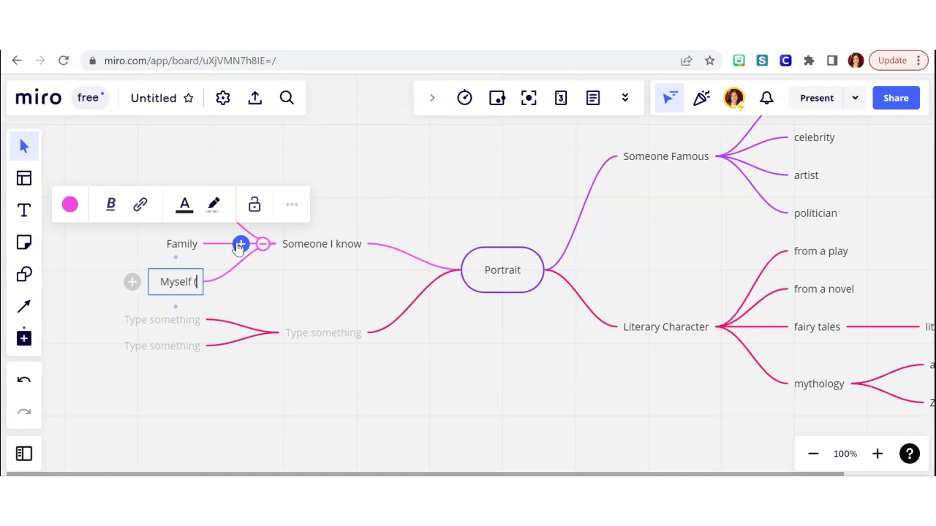
pyautogui.write('self-portrait)')
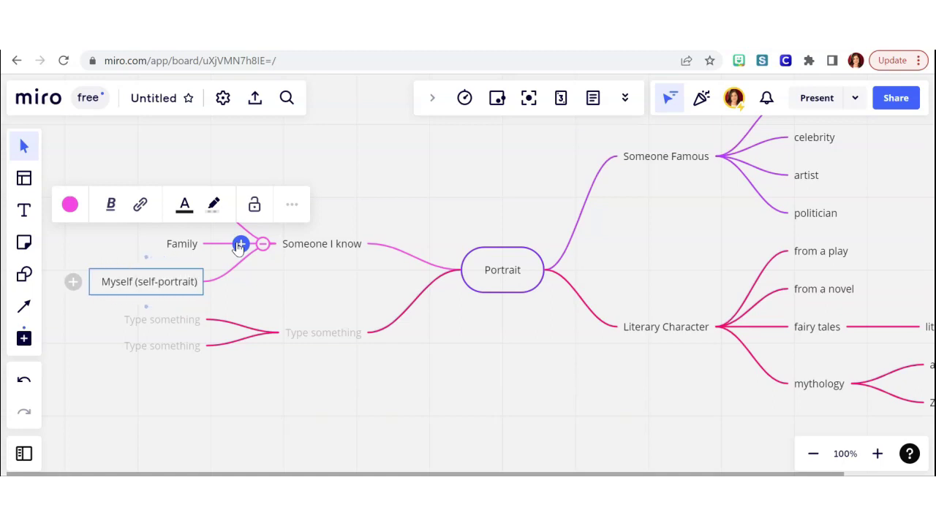
pyautogui.click(296, 326)
# Name the blank branch below Someone I know 'an original character'.
pyautogui.click(307, 333)
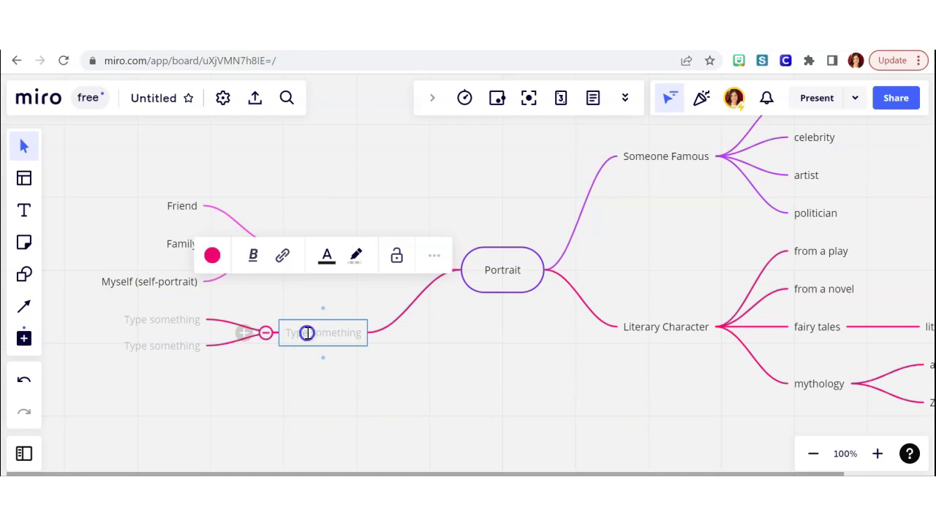
pyautogui.write('an original char')
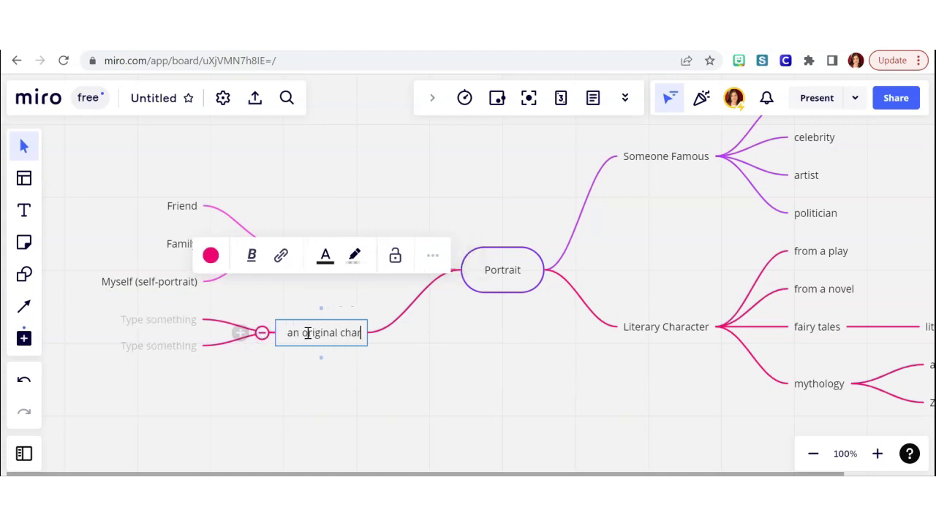
pyautogui.write('acter')
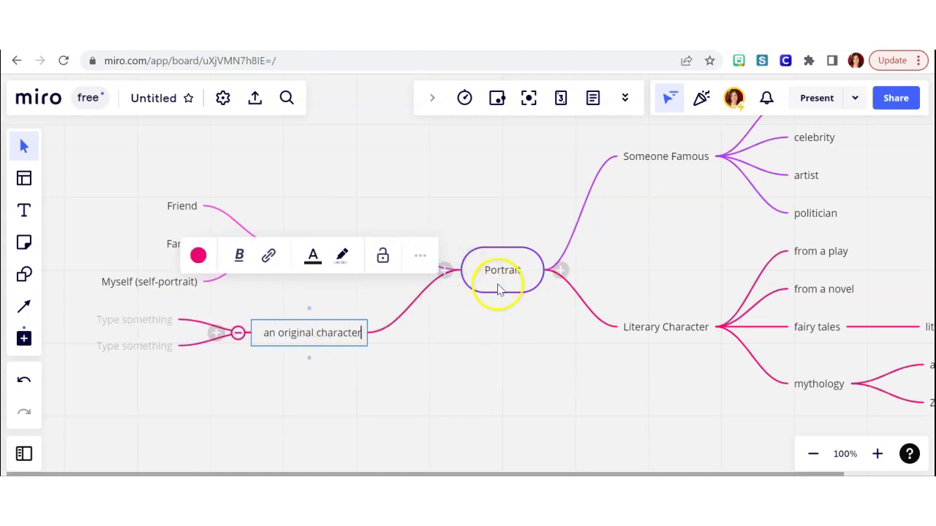
pyautogui.click(497, 289)
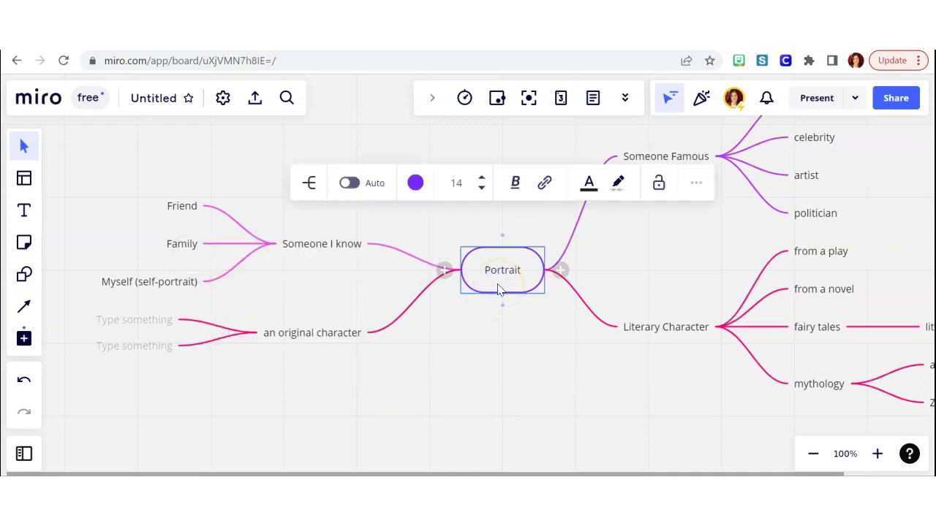
# Add an 'An abstract Idea' branch with child Liberty and grandchild 'Liberty Leading the People'.
pyautogui.click(444, 271)
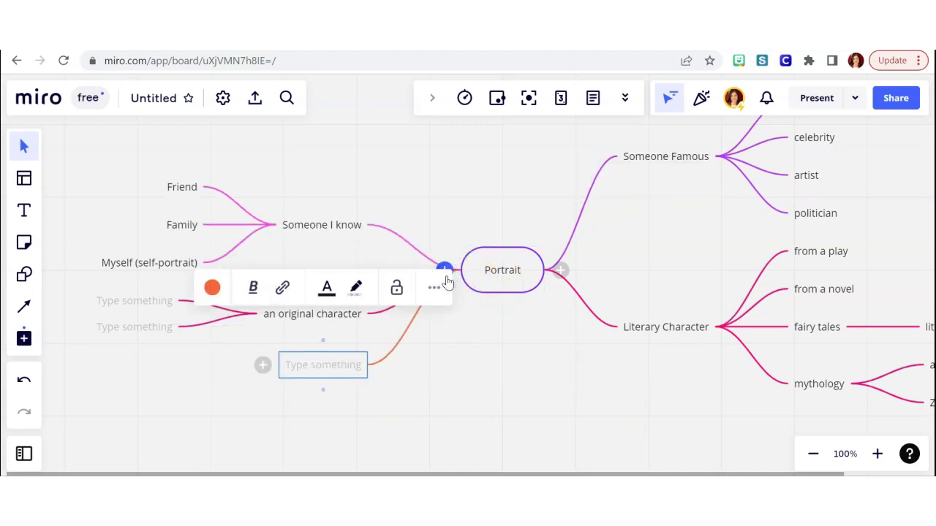
pyautogui.write('An ab')
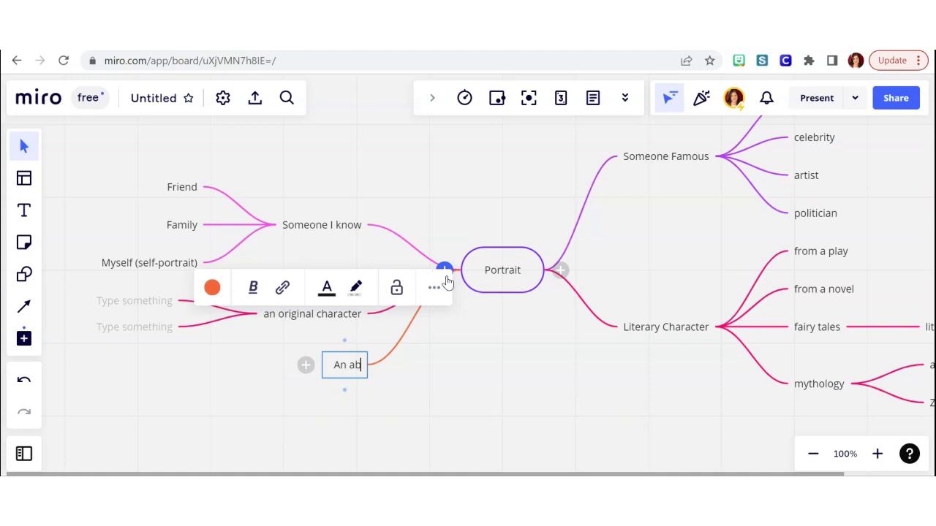
pyautogui.write('stract Idea')
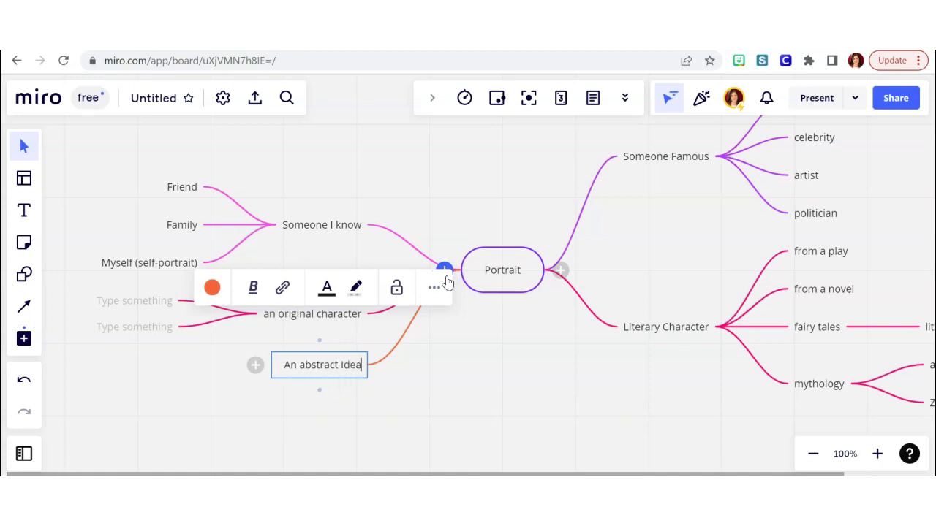
pyautogui.click(255, 365)
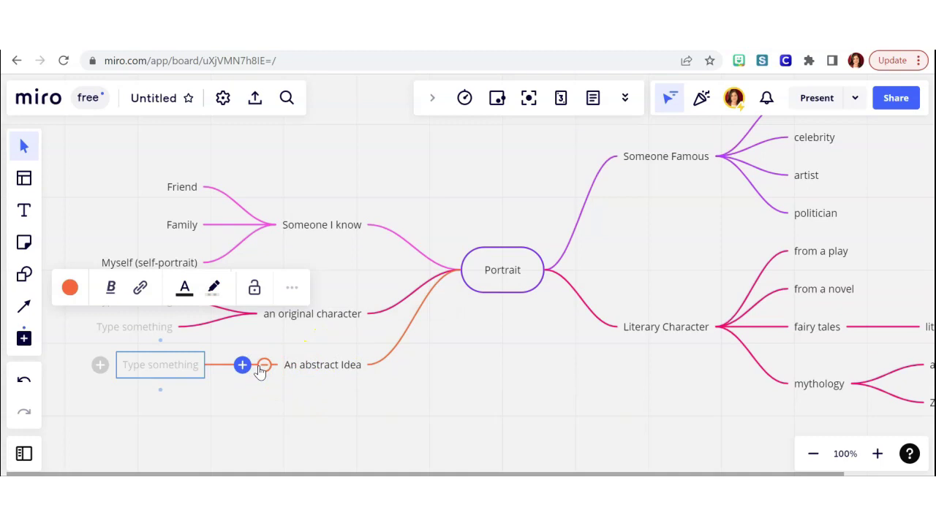
pyautogui.write('Liberty')
pyautogui.click(242, 365)
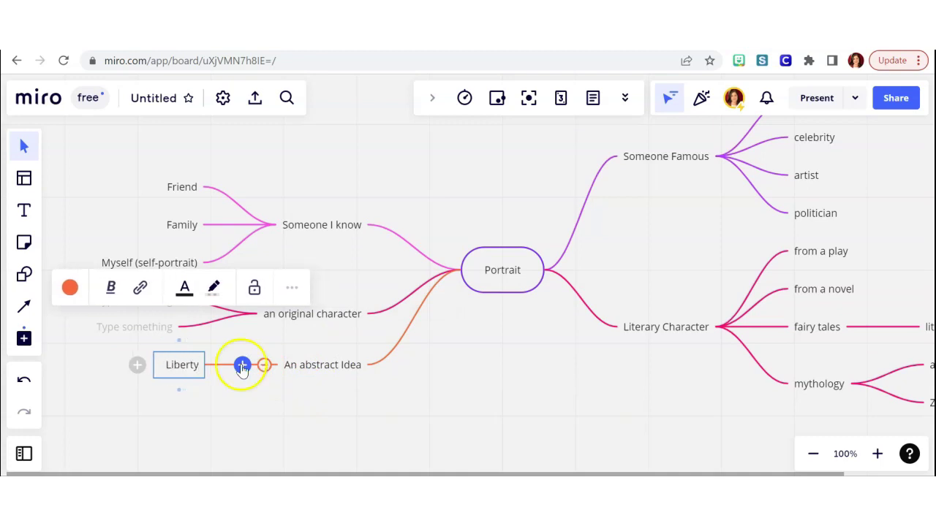
pyautogui.click(136, 365)
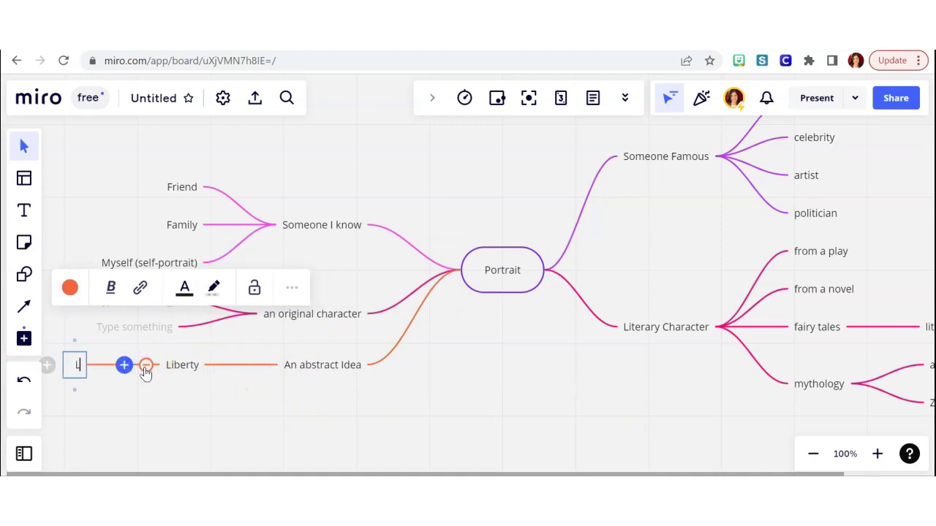
pyautogui.write('Liberty')
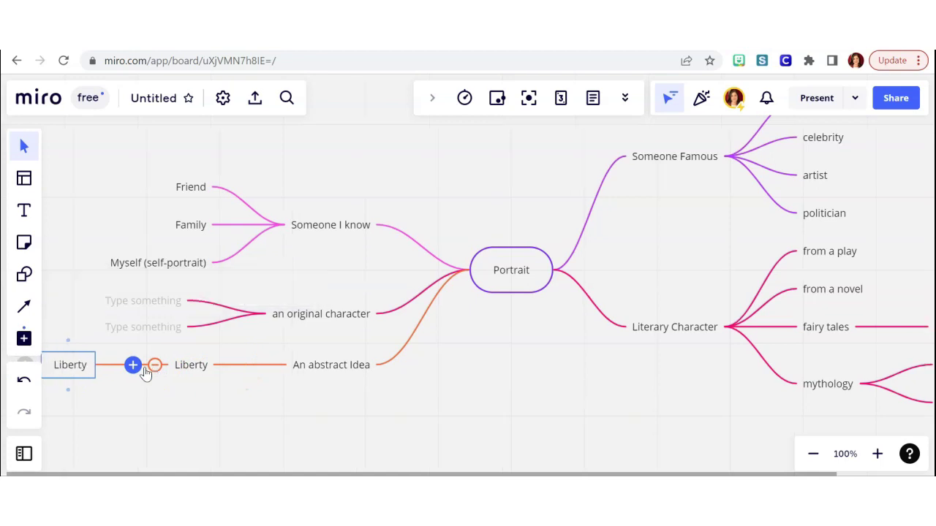
pyautogui.write(' Le')
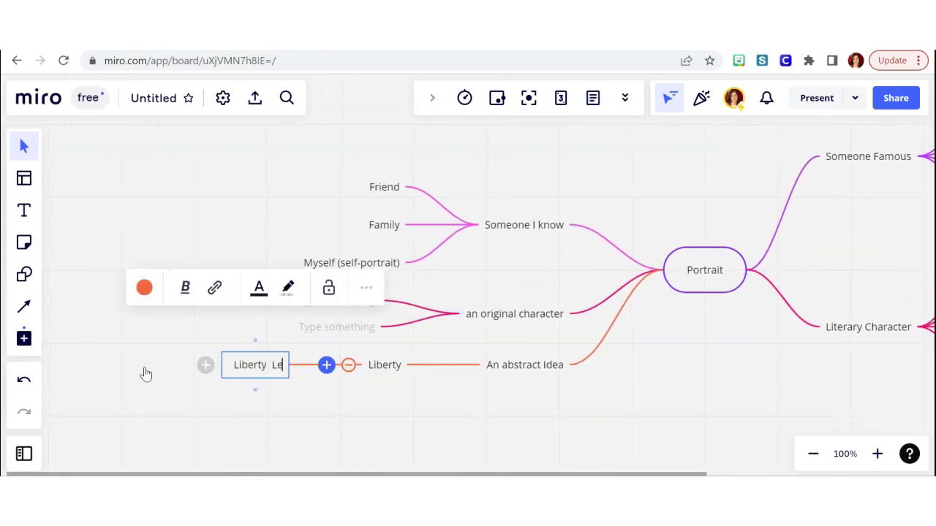
pyautogui.write('ading the People')
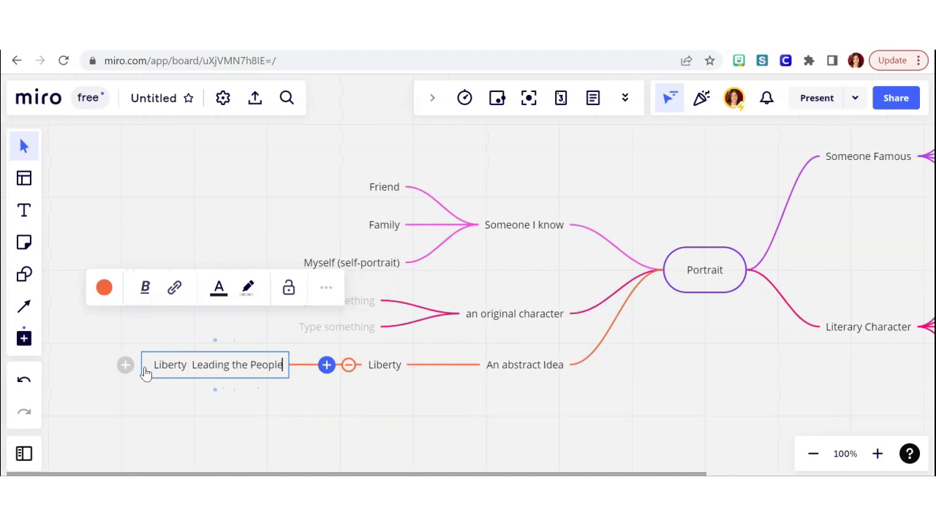
pyautogui.scroll(-3, 250, 245)
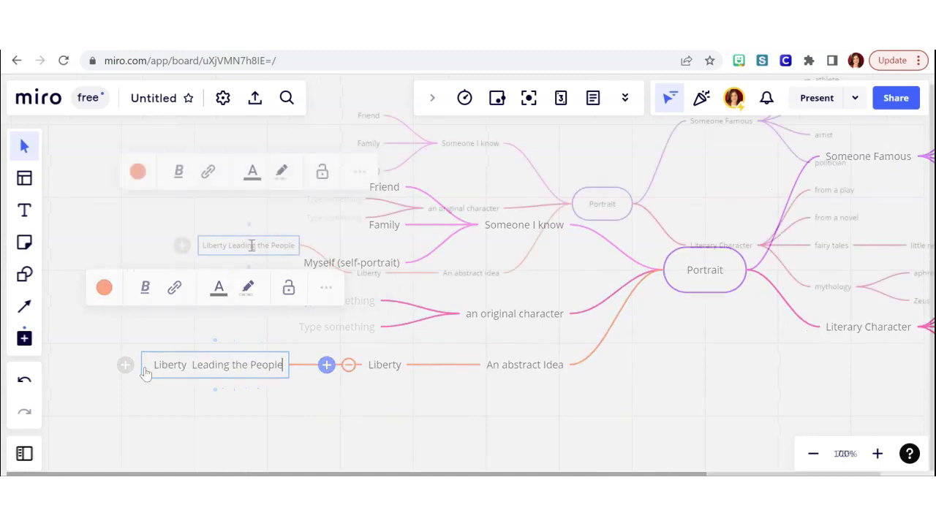
# Search the Google Images app for 'liberty leading the people'.
pyautogui.click(24, 339)
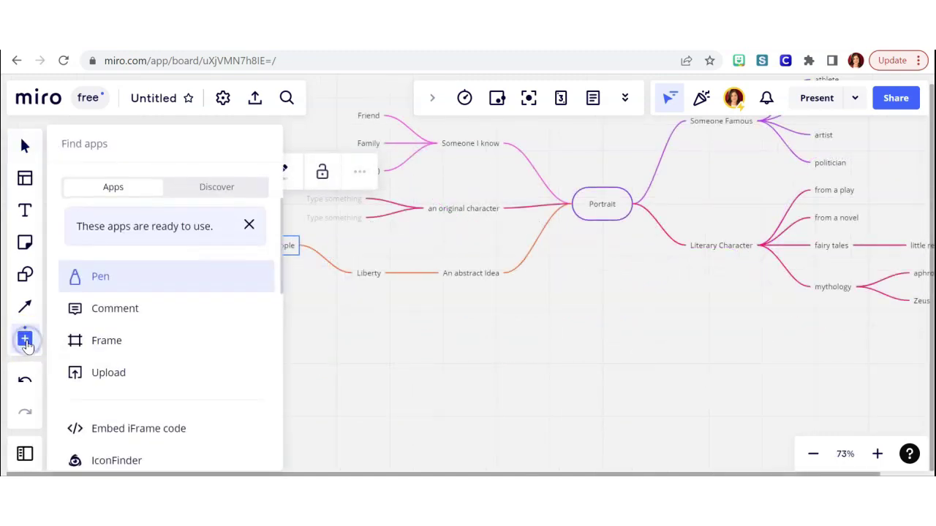
pyautogui.scroll(-3, 96, 329)
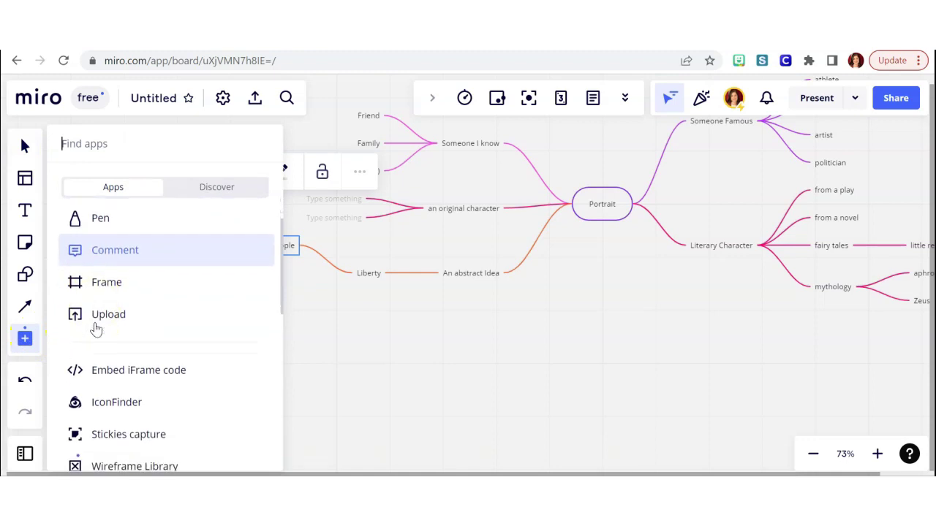
pyautogui.scroll(-3, 96, 329)
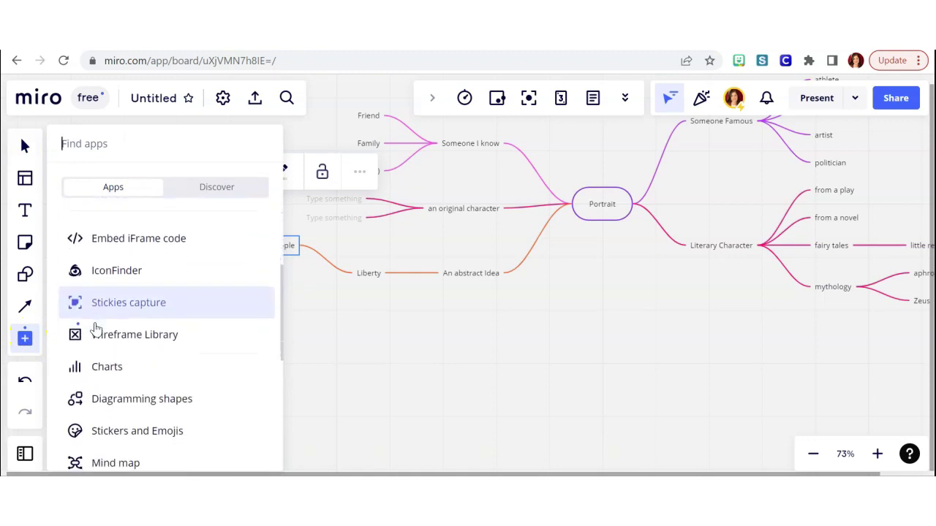
pyautogui.scroll(-5, 96, 329)
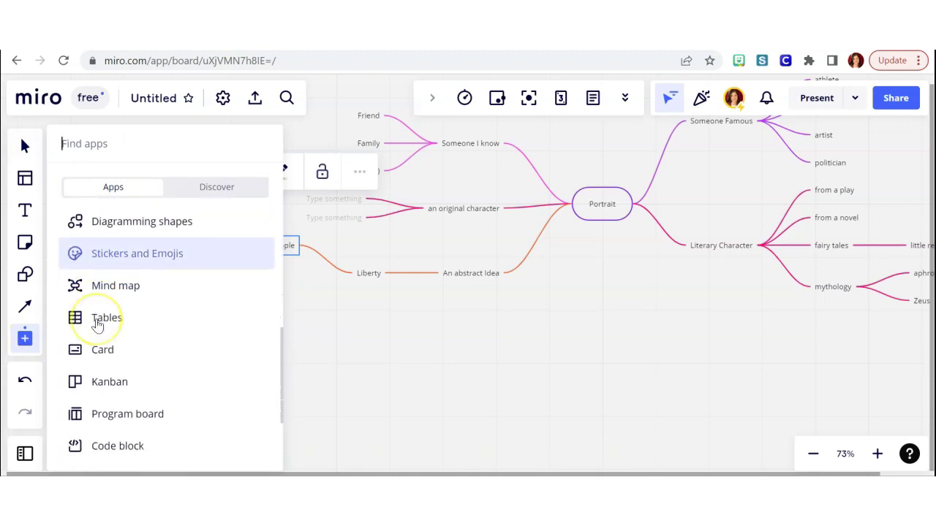
pyautogui.scroll(-2, 98, 325)
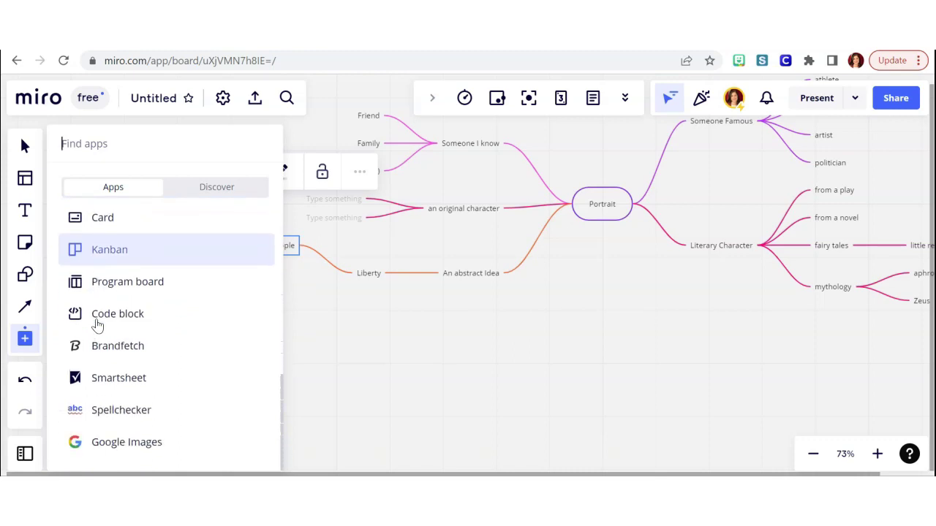
pyautogui.click(131, 445)
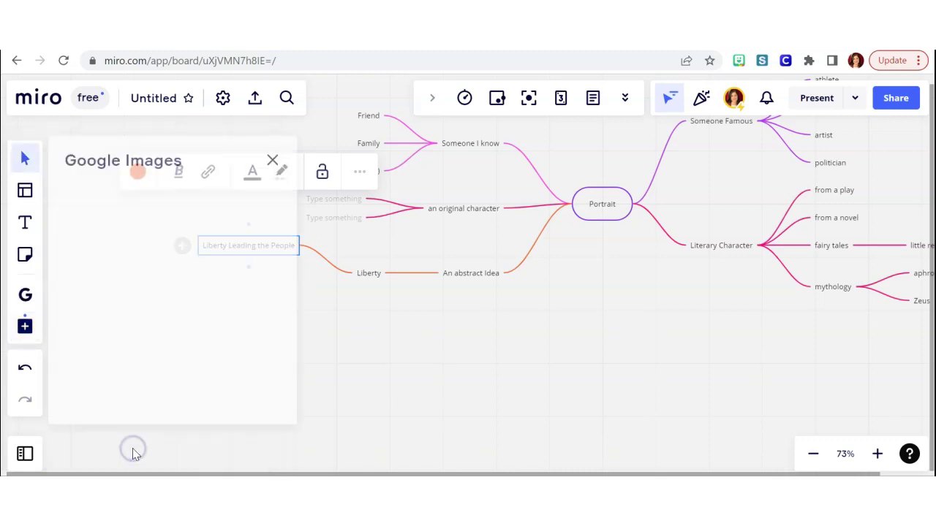
pyautogui.click(188, 195)
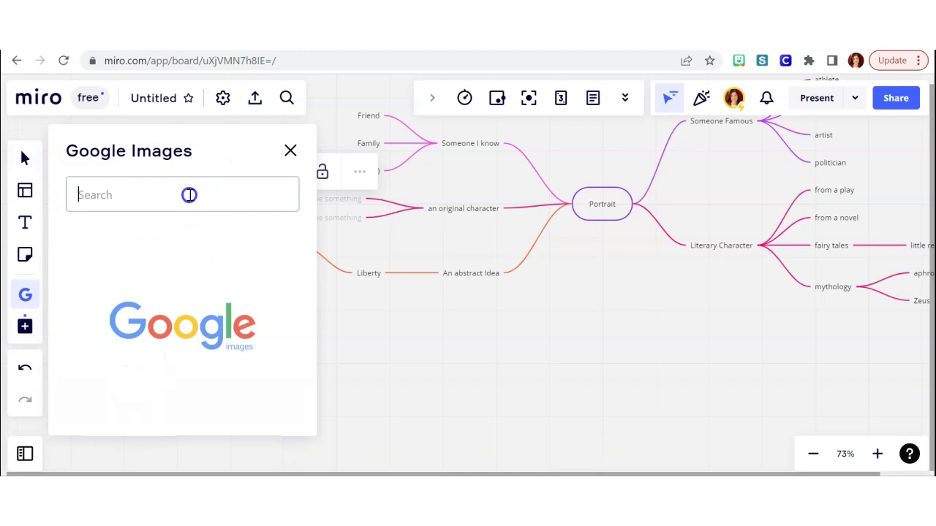
pyautogui.write('liberty leading the people')
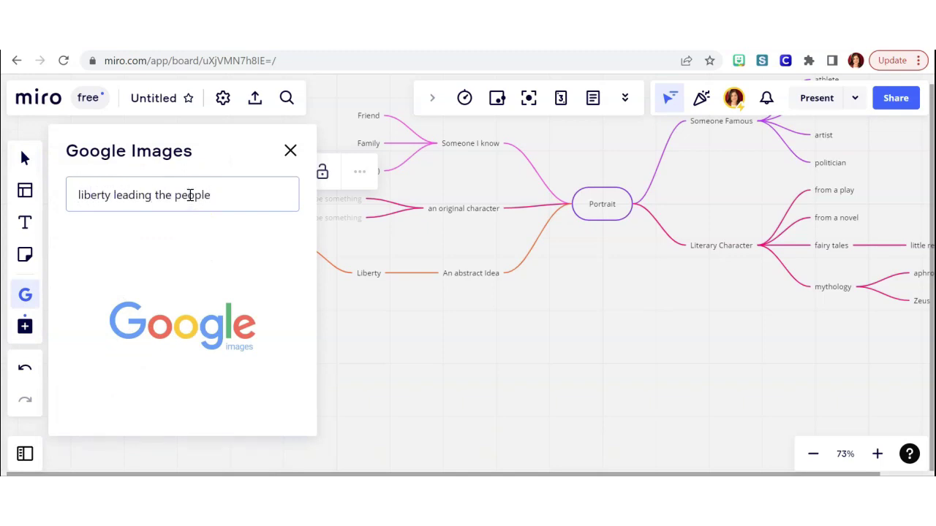
pyautogui.press('Return')
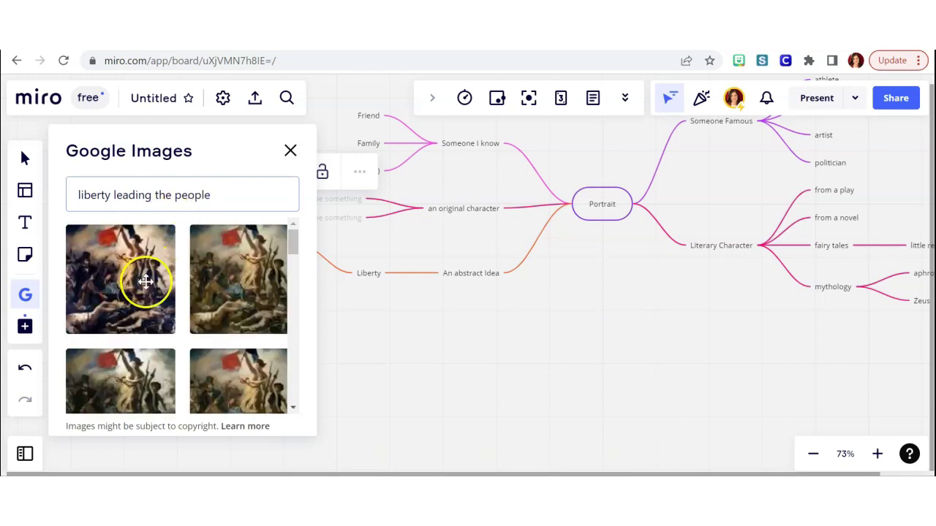
# Add the first painting result to the board, zoom out to 20% and close Google Images.
pyautogui.click(145, 281)
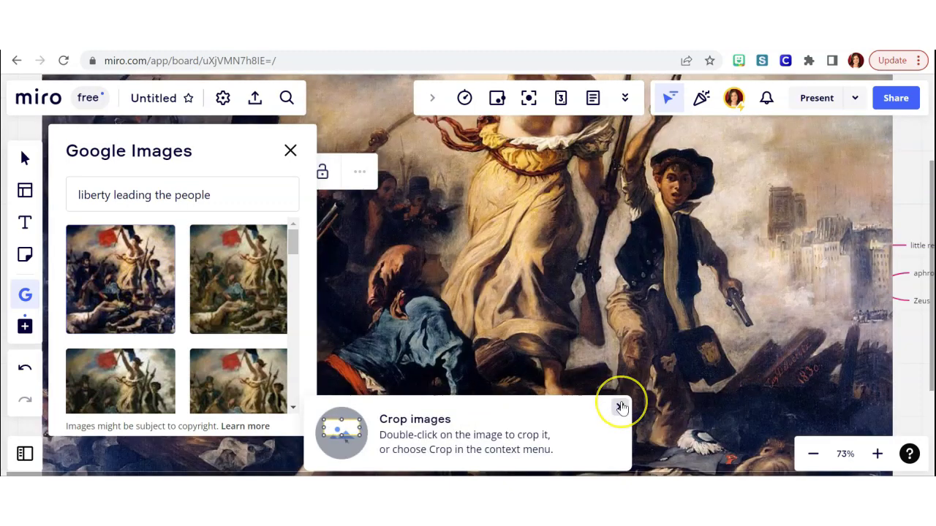
pyautogui.click(620, 406)
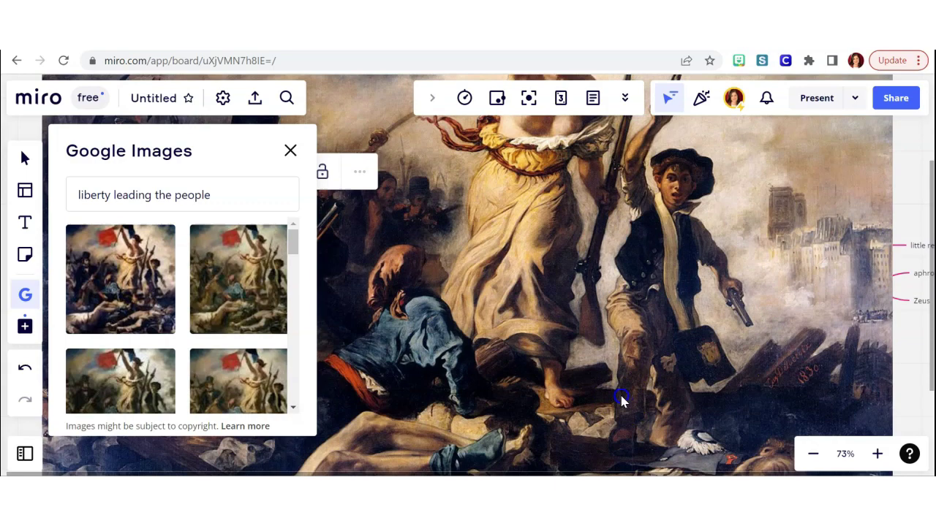
pyautogui.click(595, 355)
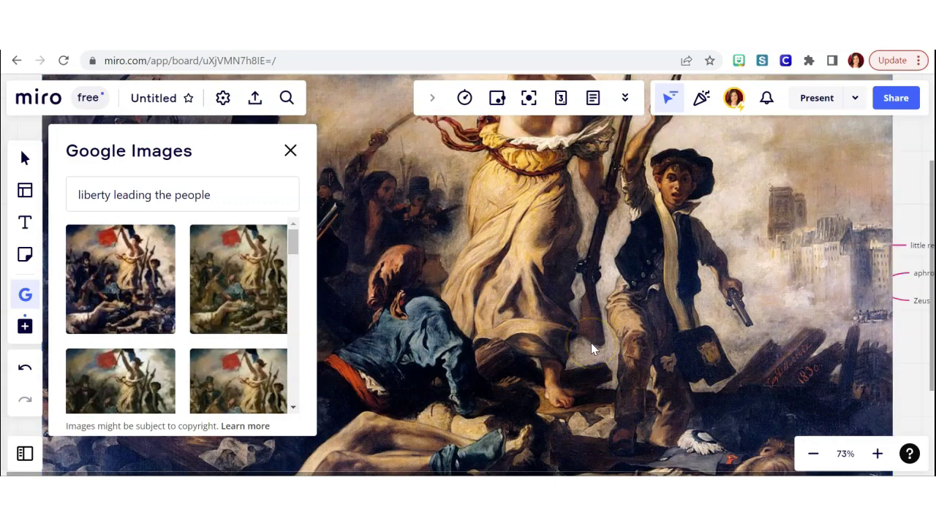
pyautogui.hscroll(2, 507, 293)
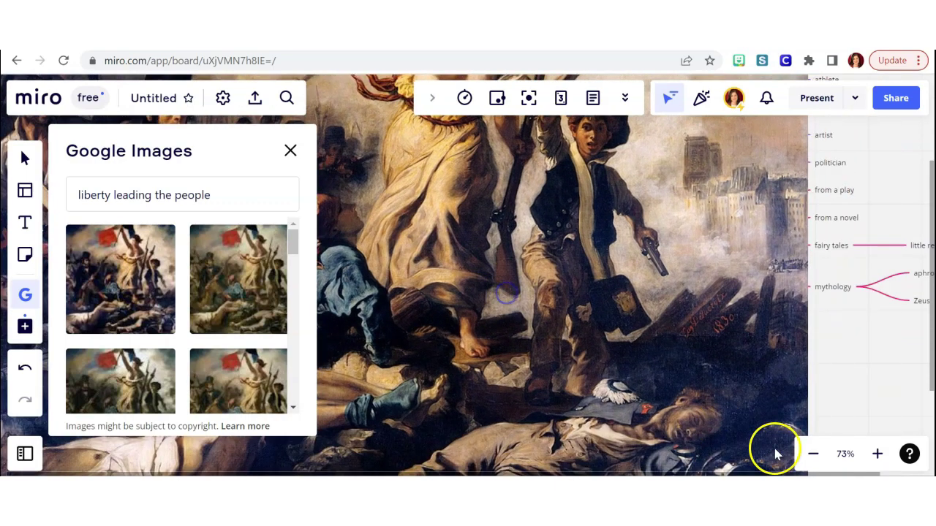
pyautogui.click(813, 454)
pyautogui.click(813, 454)
pyautogui.click(813, 454)
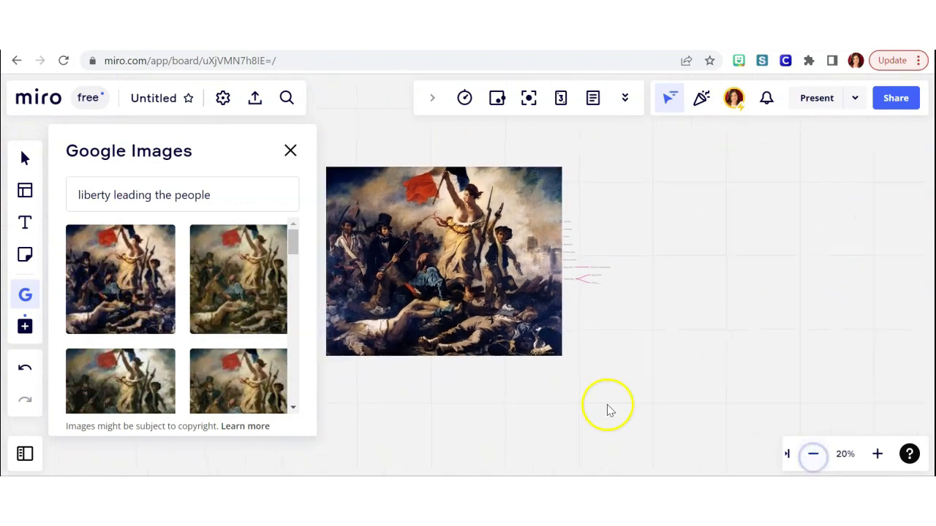
pyautogui.click(554, 350)
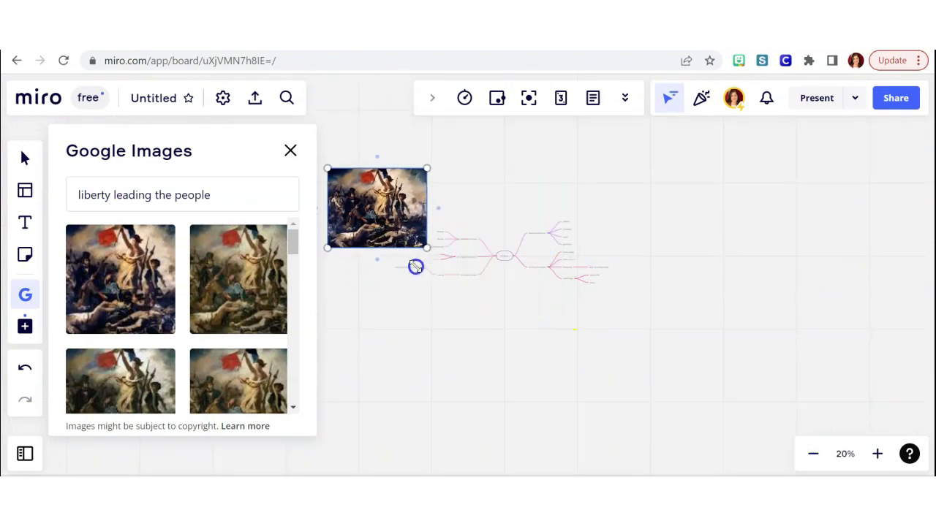
pyautogui.click(355, 209)
pyautogui.click(290, 150)
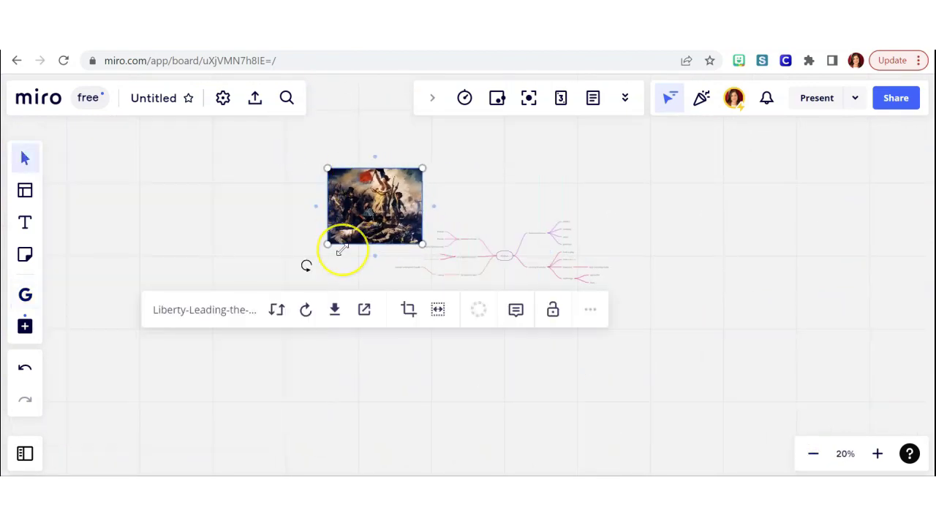
# Shrink the painting to about a quarter size and place it by the Liberty Leading the People node.
pyautogui.scroll(5, 339, 248)
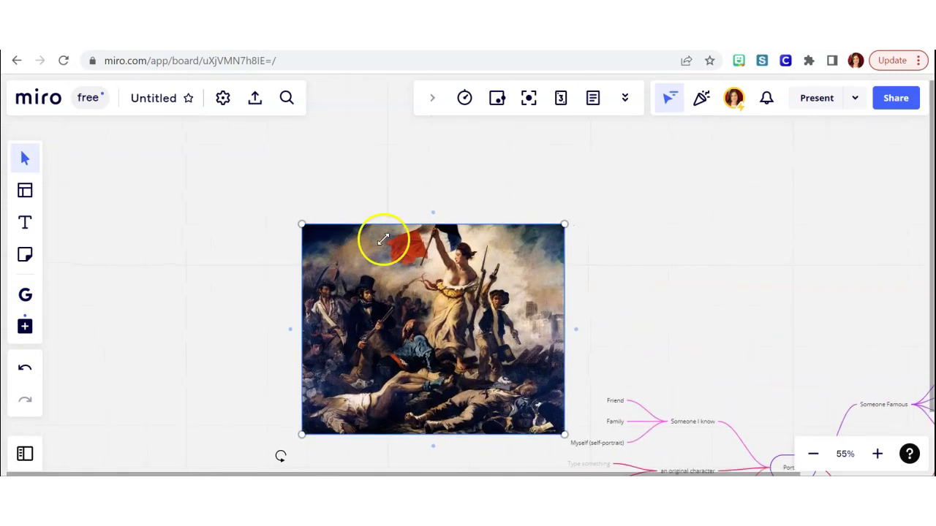
pyautogui.moveTo(563, 225); pyautogui.dragTo(367, 375)
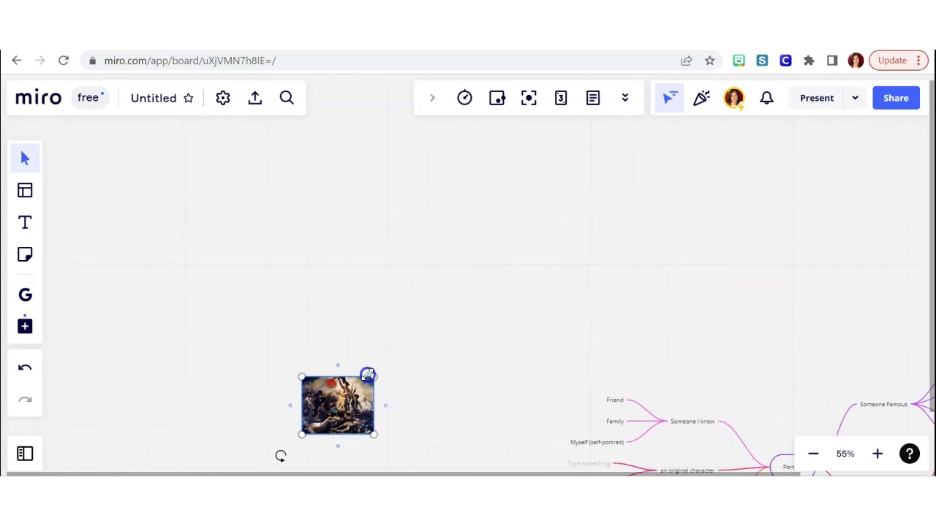
pyautogui.scroll(-4, 547, 345)
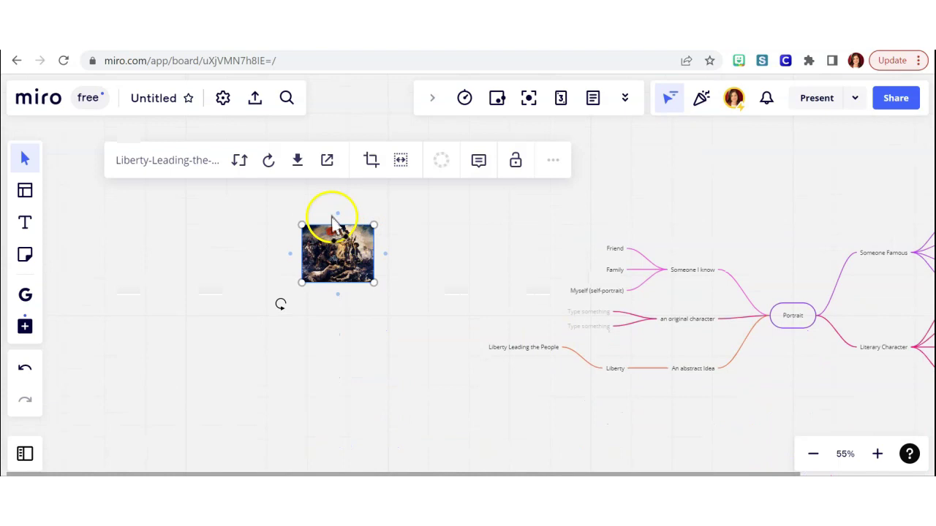
pyautogui.moveTo(331, 259); pyautogui.dragTo(514, 391)
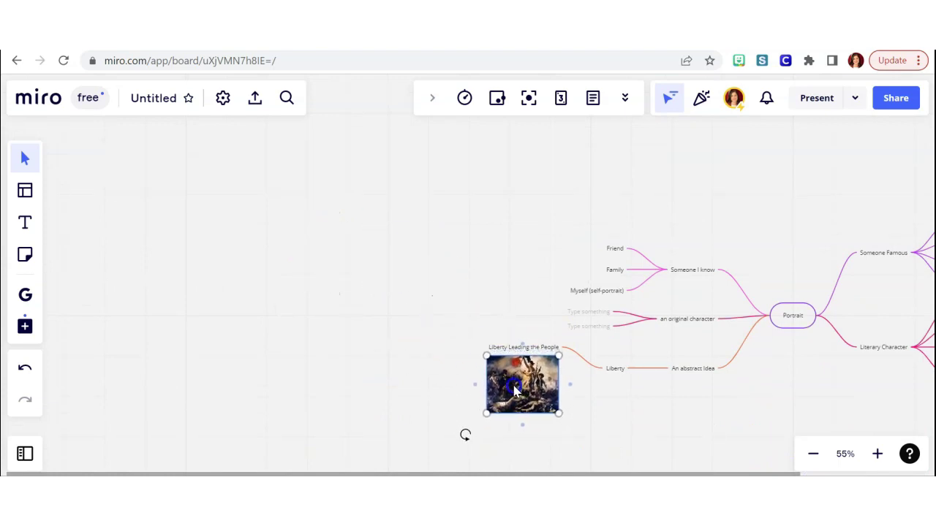
pyautogui.scroll(-2, 583, 361)
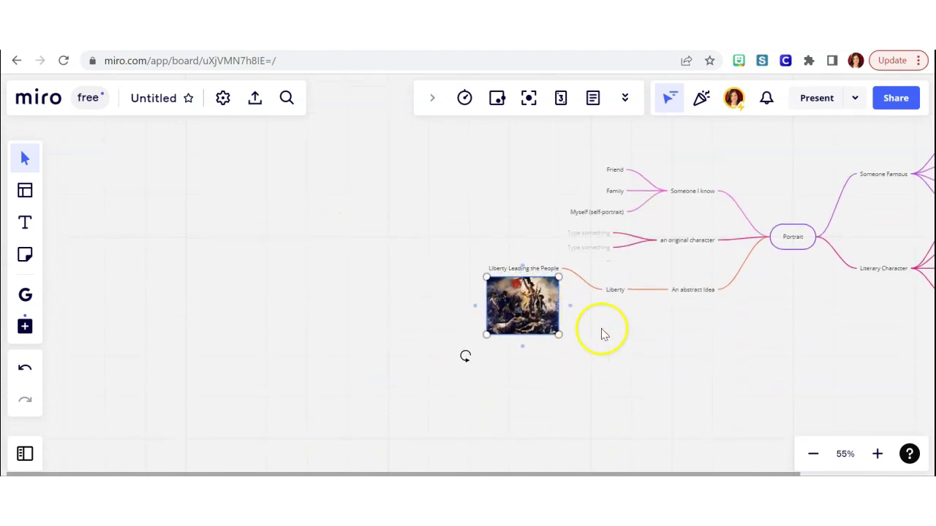
pyautogui.click(616, 301)
# Add a new empty child node to Liberty and move the painting above its label.
pyautogui.hscroll(5, 616, 292)
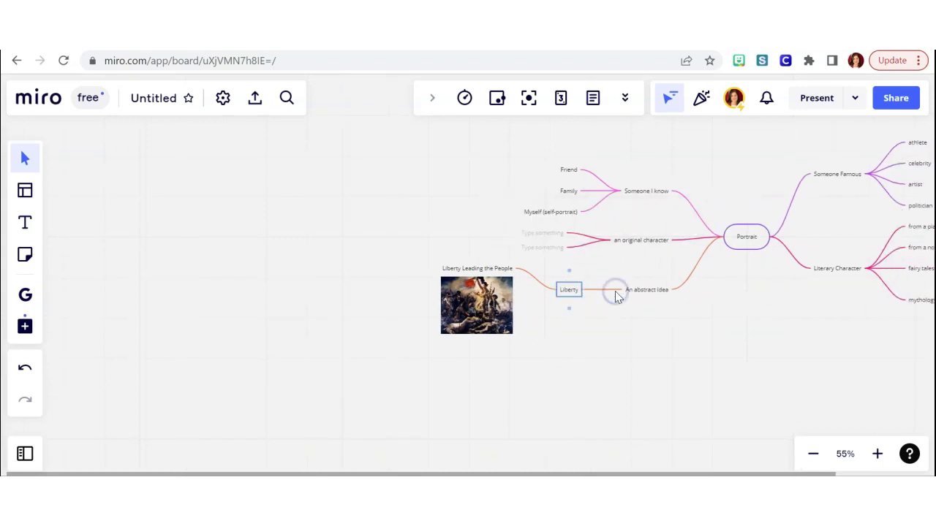
pyautogui.scroll(5, 616, 292)
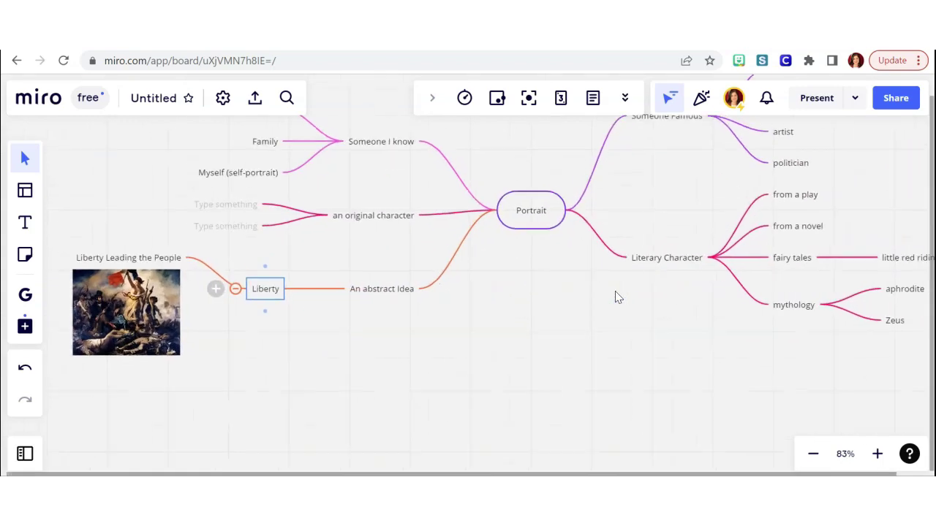
pyautogui.click(199, 292)
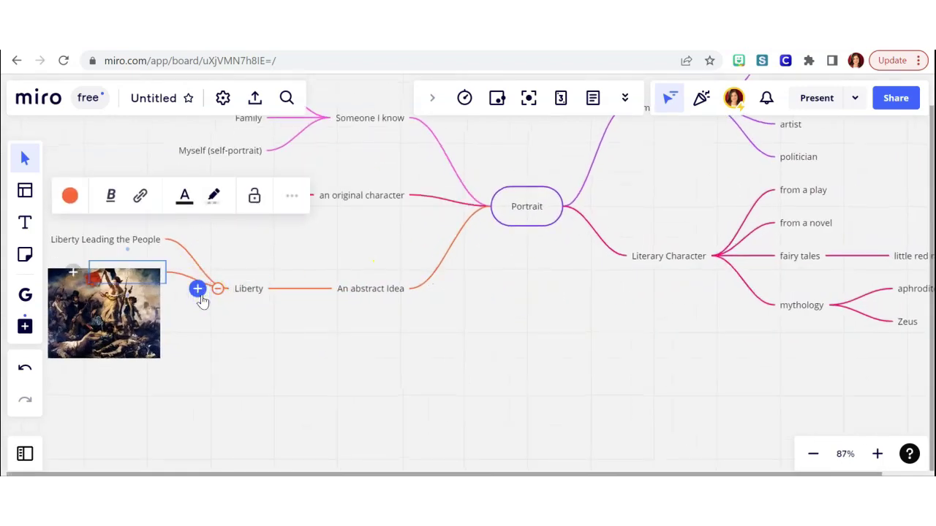
pyautogui.click(187, 276)
pyautogui.moveTo(176, 275); pyautogui.dragTo(207, 316)
pyautogui.hscroll(-3, 129, 296)
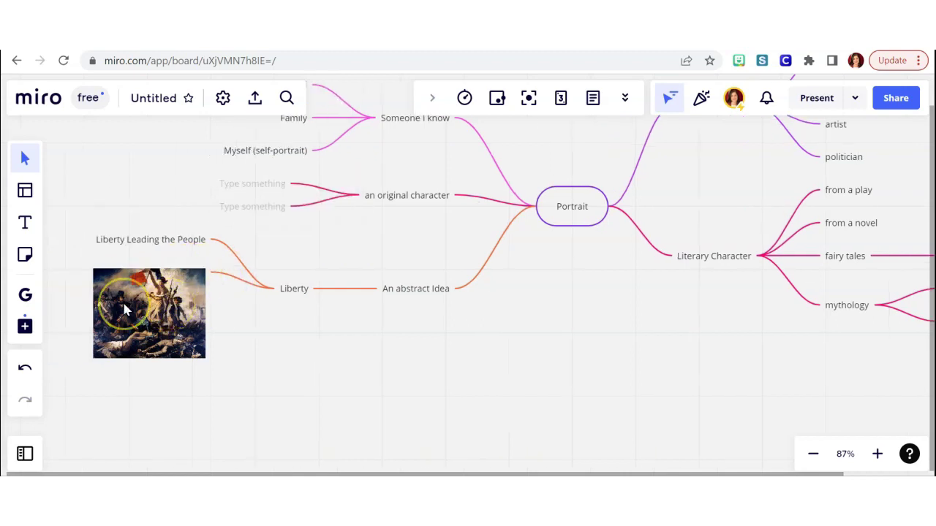
pyautogui.moveTo(120, 305)
pyautogui.mouseDown()
pyautogui.moveTo(123, 249)
pyautogui.moveTo(110, 196)
pyautogui.moveTo(73, 176)
pyautogui.mouseUp()
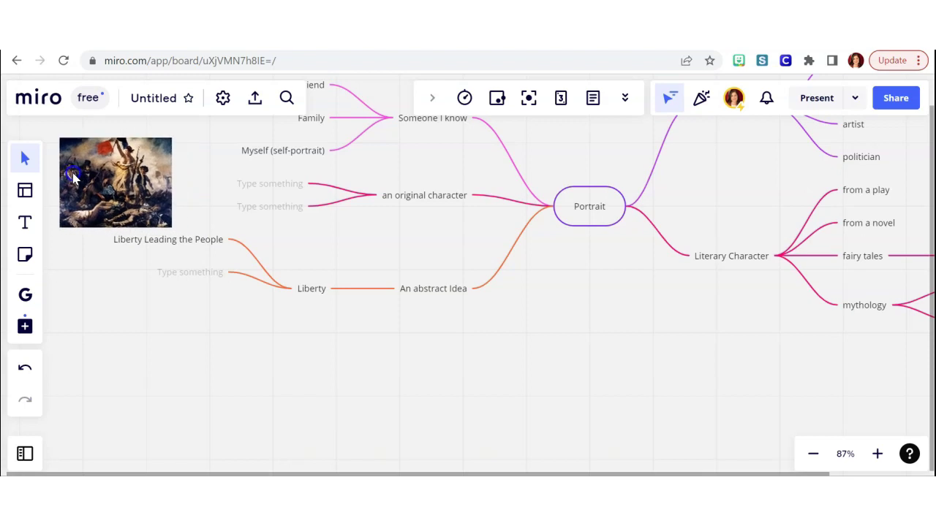
# Label the empty child node 'Statue of Liberty'.
pyautogui.click(182, 274)
pyautogui.click(180, 271)
pyautogui.write('Statue of Liberty')
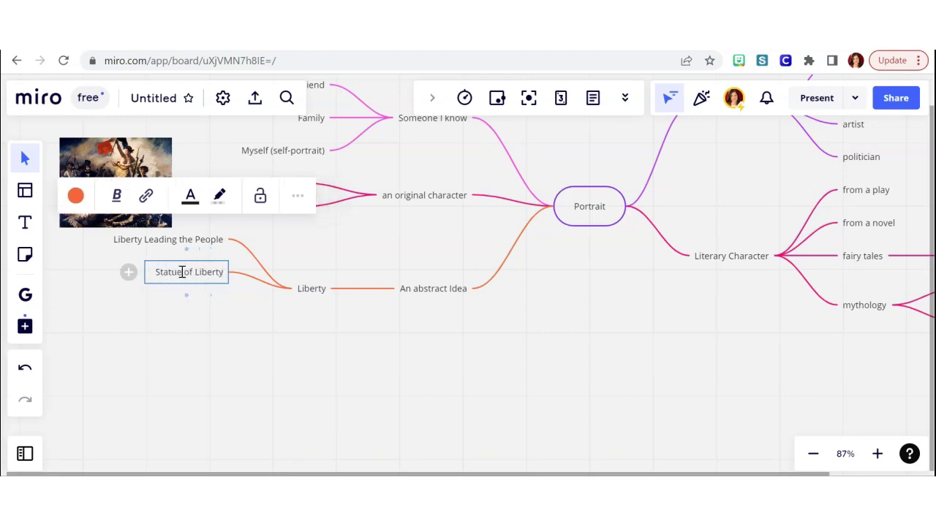
pyautogui.click(296, 338)
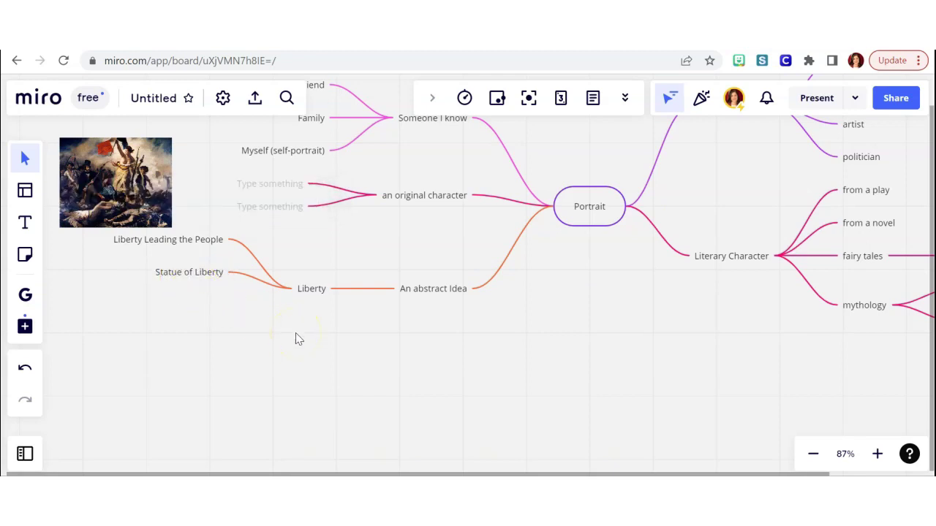
# Add Death and An emotion as child ideas of An abstract Idea.
pyautogui.click(432, 297)
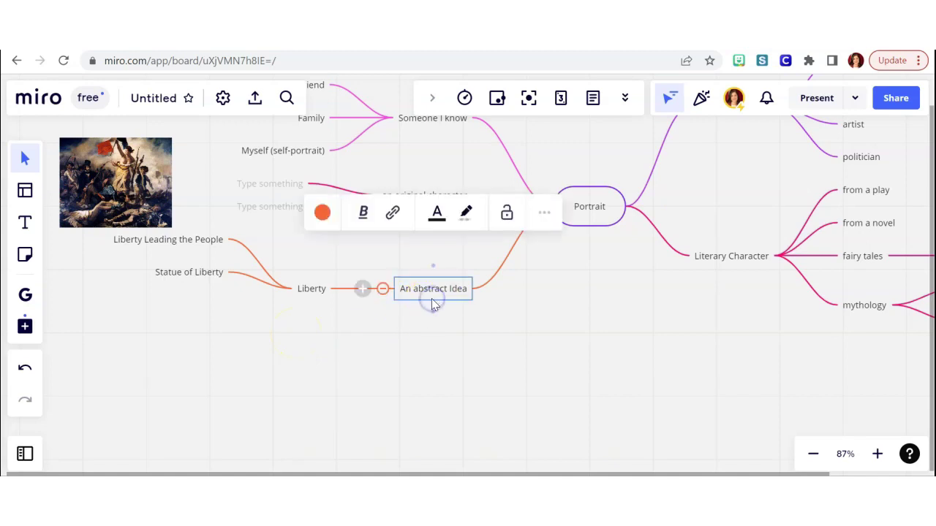
pyautogui.click(362, 291)
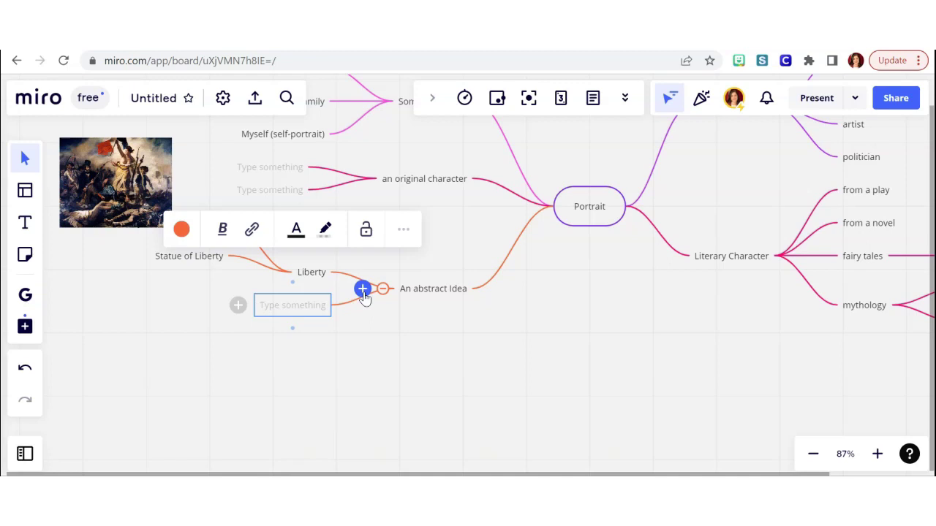
pyautogui.write('Death')
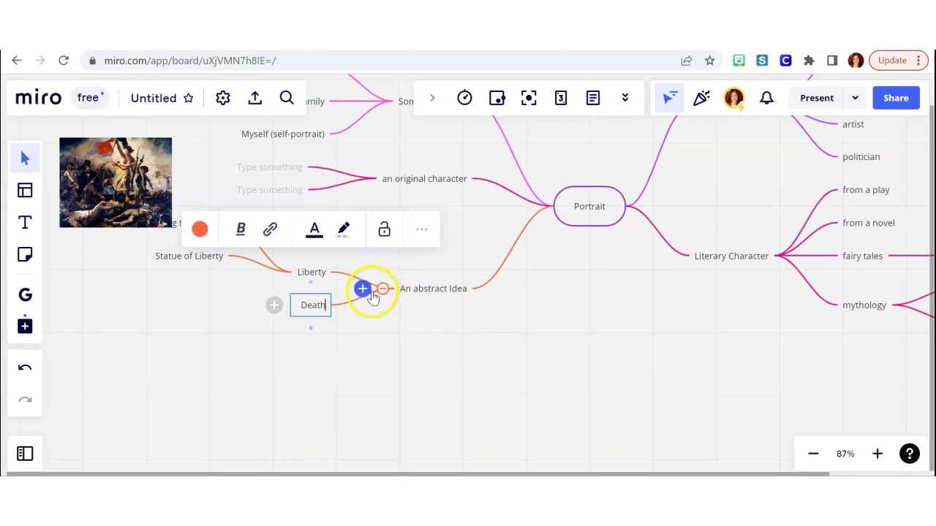
pyautogui.click(362, 289)
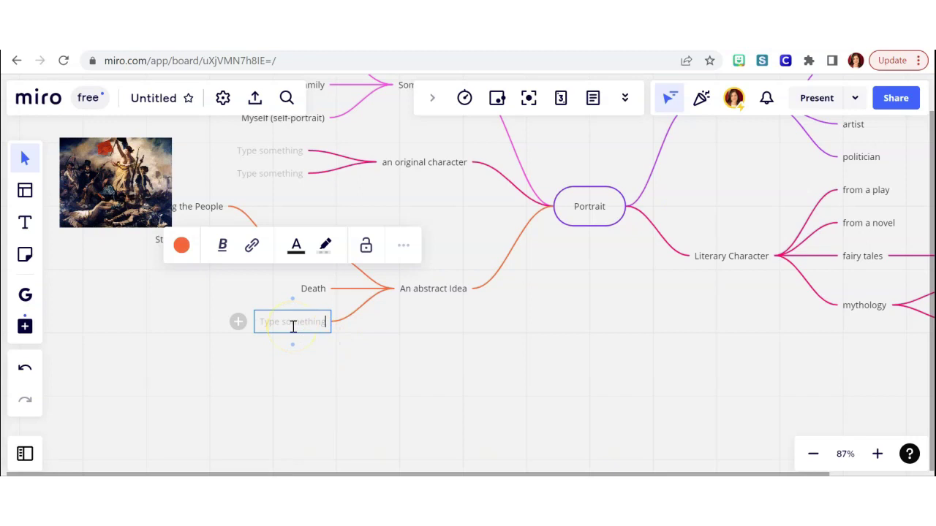
pyautogui.write('An emotion')
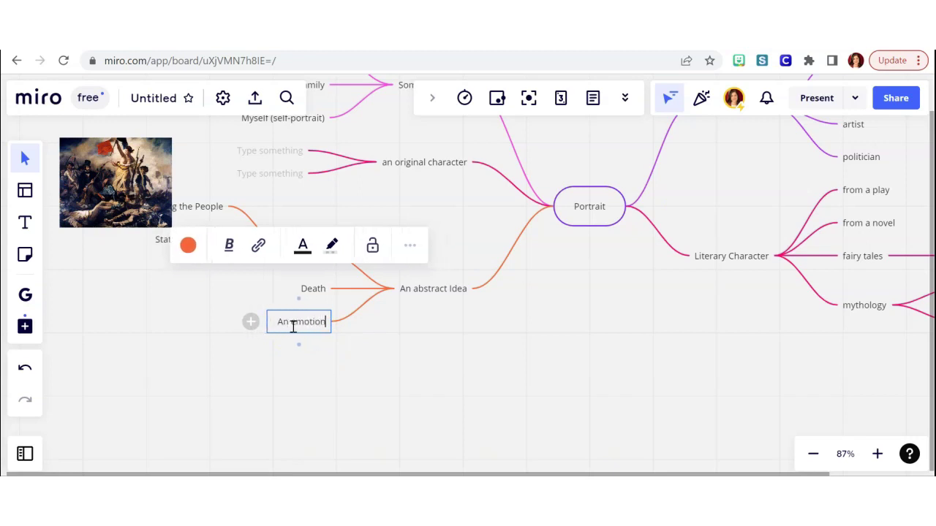
# Add a sibling node reading 'A season, or a gemstone' below An emotion.
pyautogui.press('Return')
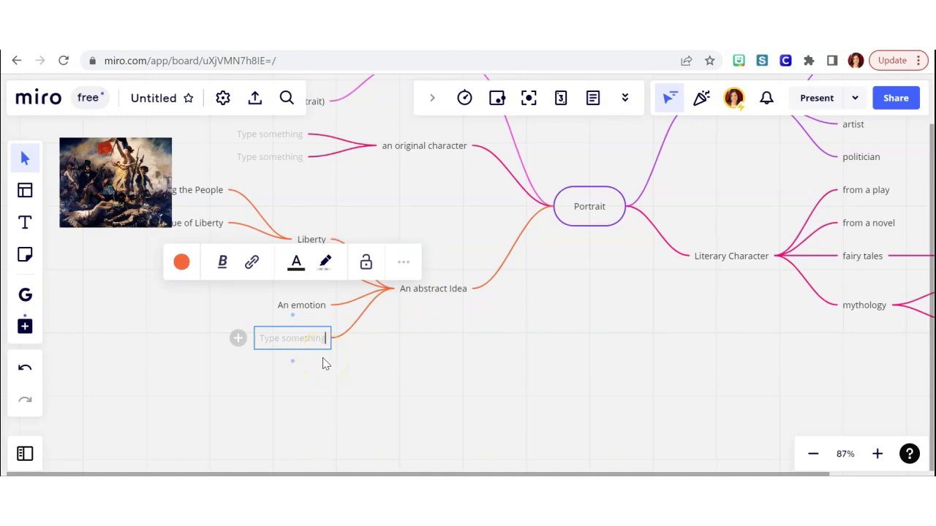
pyautogui.write('The')
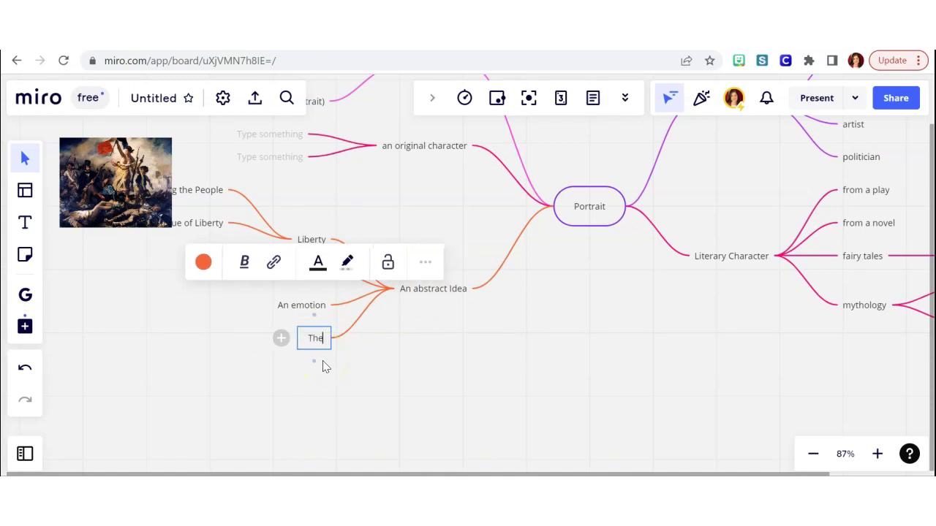
pyautogui.press('BackSpace')
pyautogui.press('BackSpace')
pyautogui.write('A season, or')
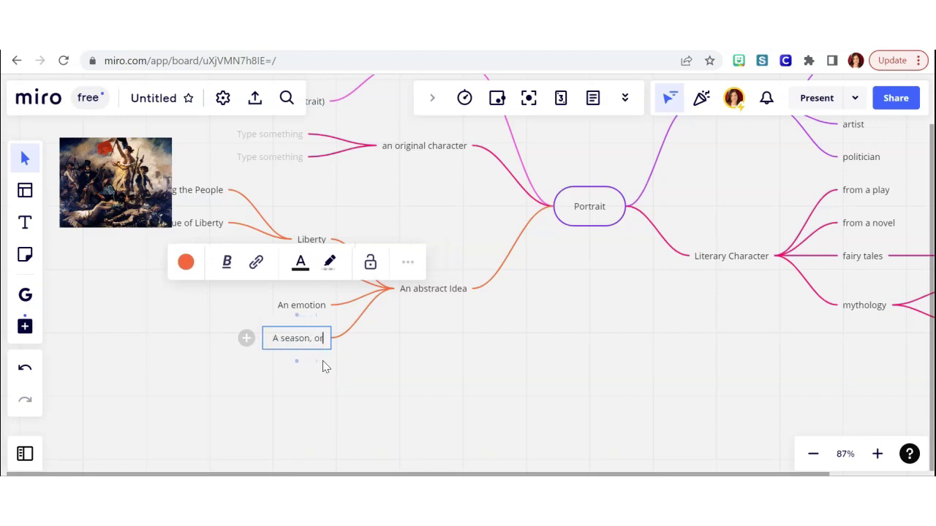
pyautogui.write(' a gemstone')
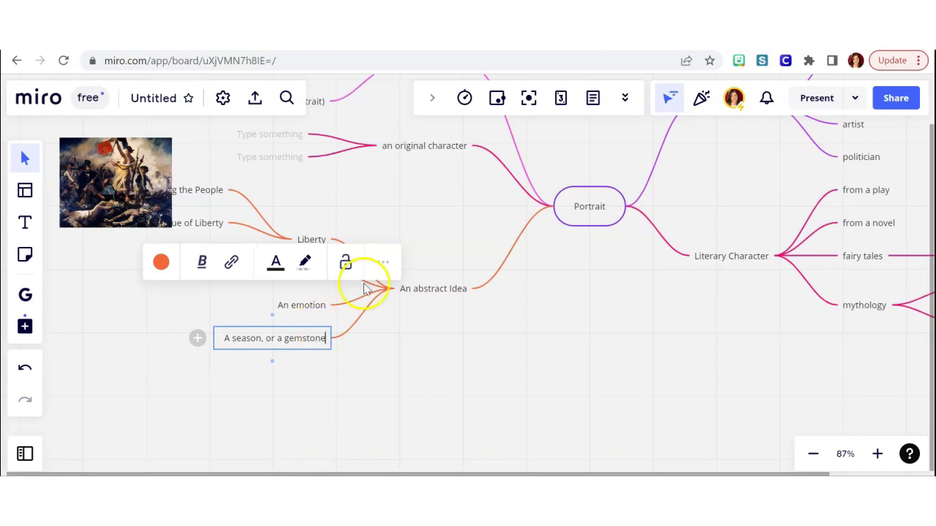
pyautogui.click(307, 370)
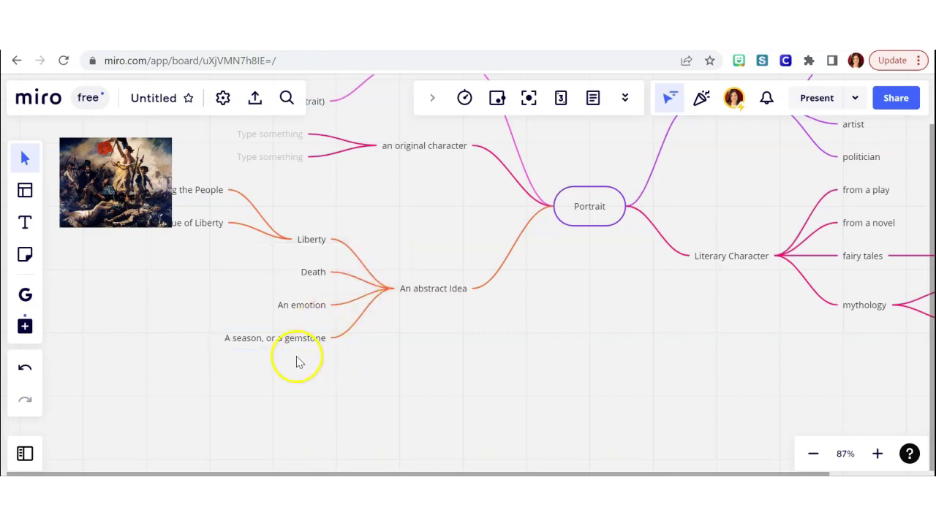
# Search Google Images for 'alphonse mucha emerald' and insert the Mucha Emerald image.
pyautogui.click(25, 328)
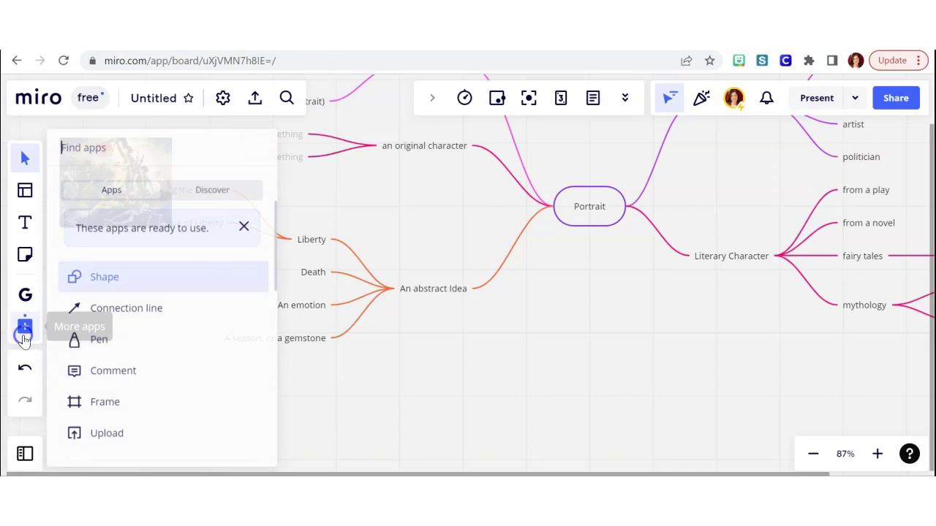
pyautogui.scroll(-1, 70, 358)
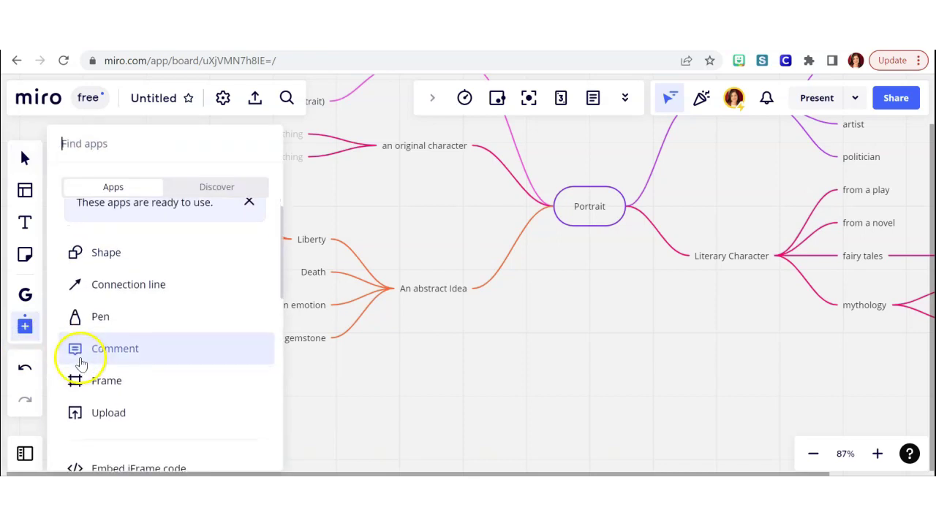
pyautogui.click(19, 299)
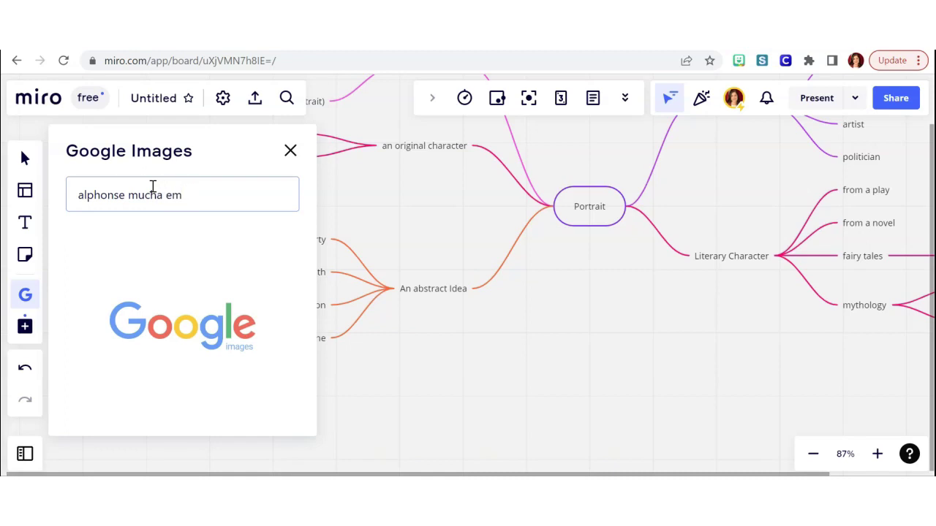
pyautogui.write('rald')
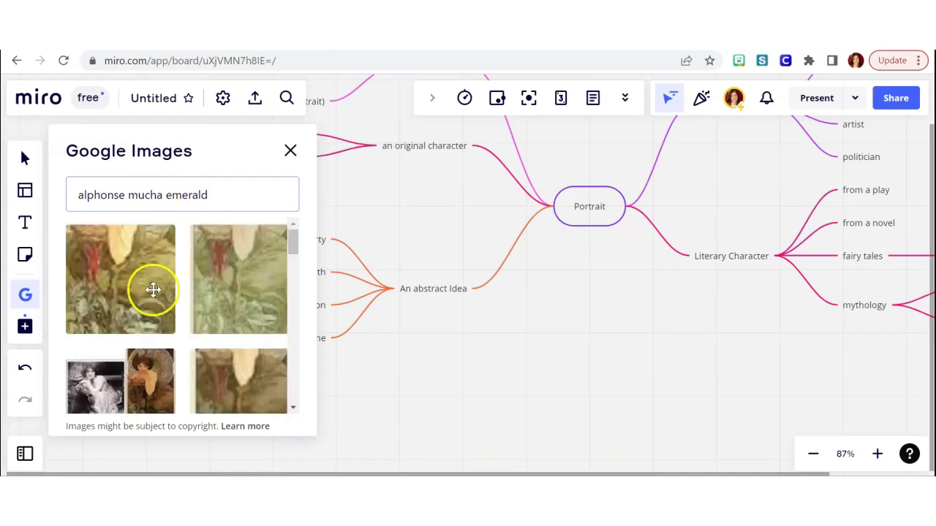
pyautogui.scroll(-2, 151, 291)
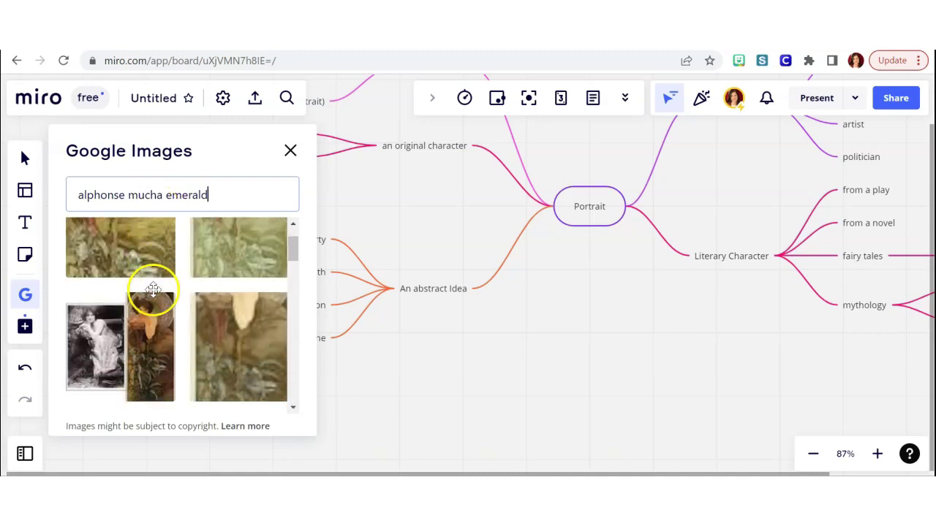
pyautogui.click(150, 331)
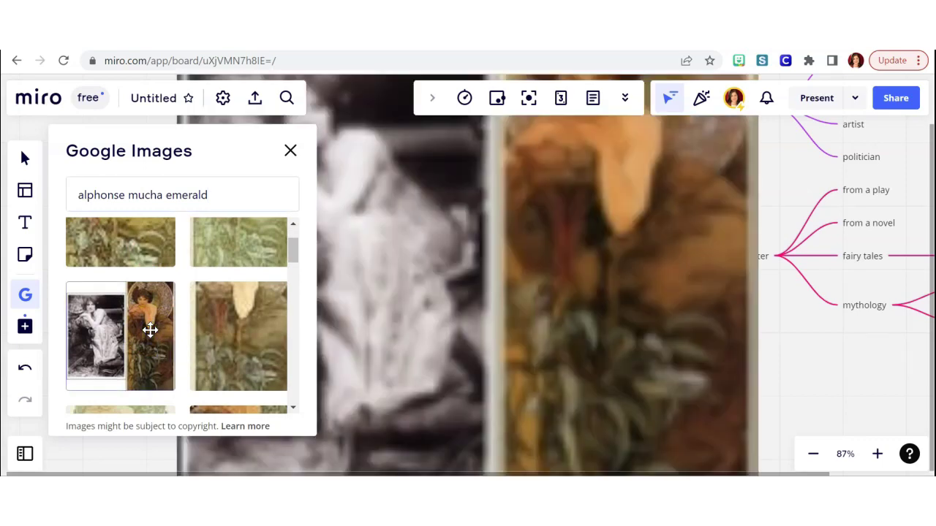
# Shrink the Mucha image and place it beneath the 'A season, or a gemstone' node.
pyautogui.scroll(-5, 529, 266)
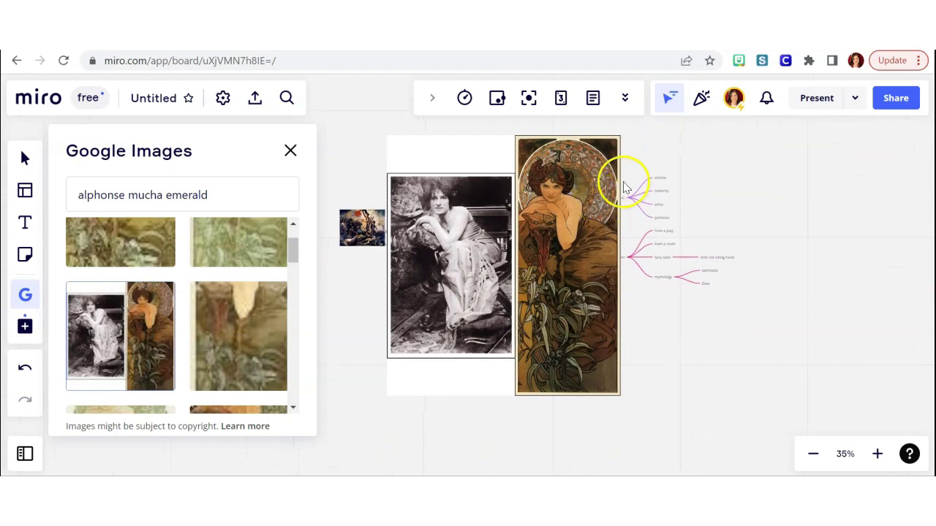
pyautogui.click(578, 189)
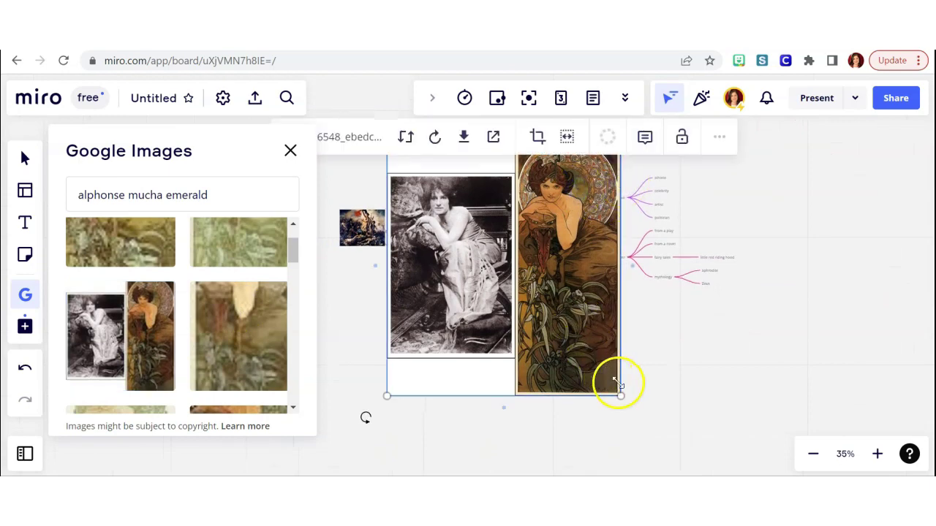
pyautogui.moveTo(620, 396); pyautogui.dragTo(418, 195)
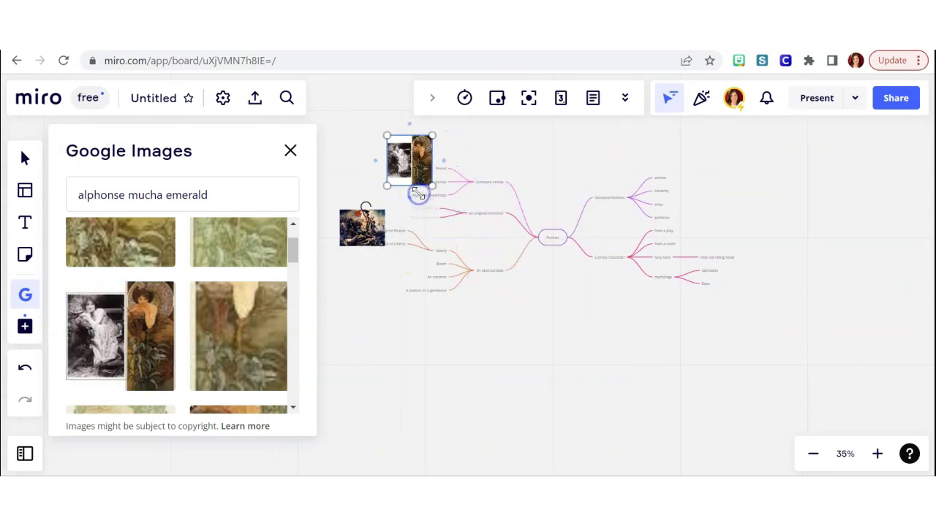
pyautogui.scroll(5, 464, 327)
pyautogui.scroll(5, 463, 327)
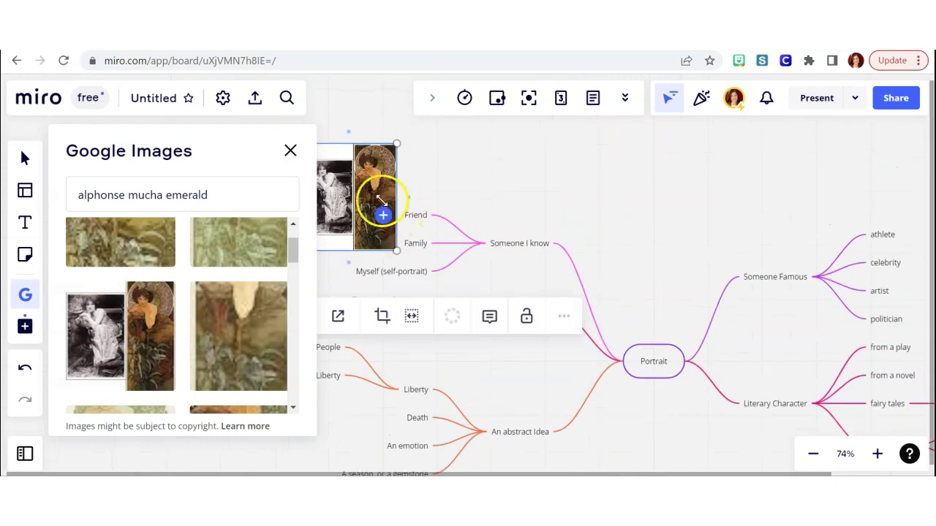
pyautogui.moveTo(382, 200); pyautogui.dragTo(399, 377)
pyautogui.scroll(-3, 396, 378)
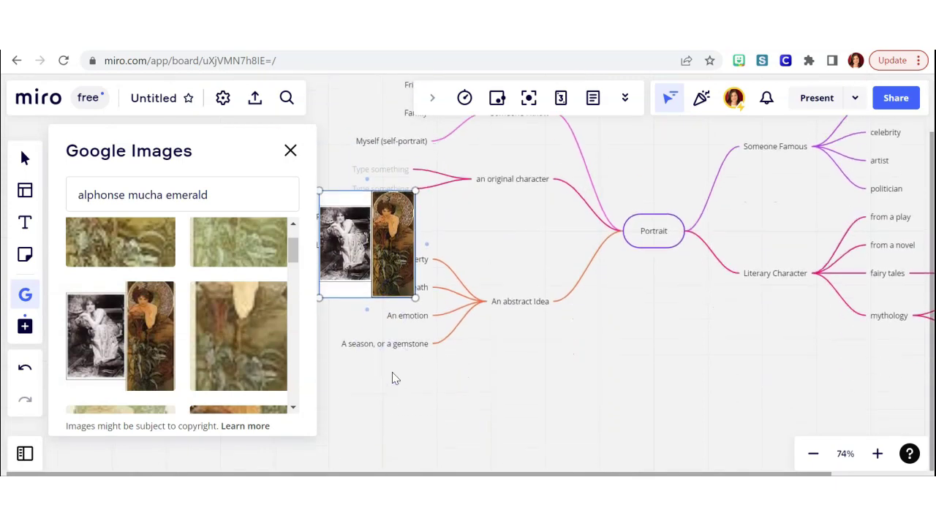
pyautogui.moveTo(371, 274); pyautogui.dragTo(387, 424)
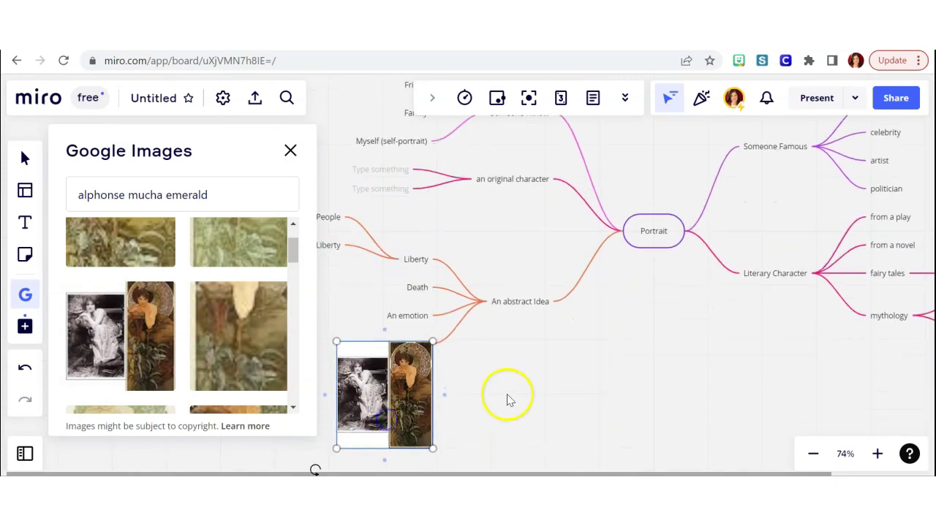
pyautogui.scroll(-2, 507, 399)
pyautogui.moveTo(421, 342); pyautogui.dragTo(428, 324)
pyautogui.scroll(1, 415, 320)
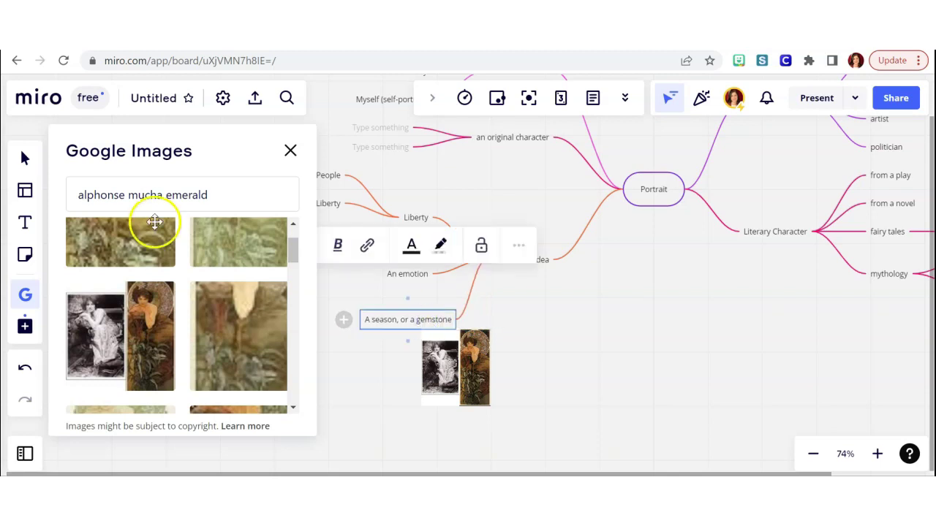
# Search images for 'alphonse 4 seasons' and insert the first four-seasons result onto the board.
pyautogui.click(150, 199)
pyautogui.moveTo(128, 195); pyautogui.dragTo(219, 194)
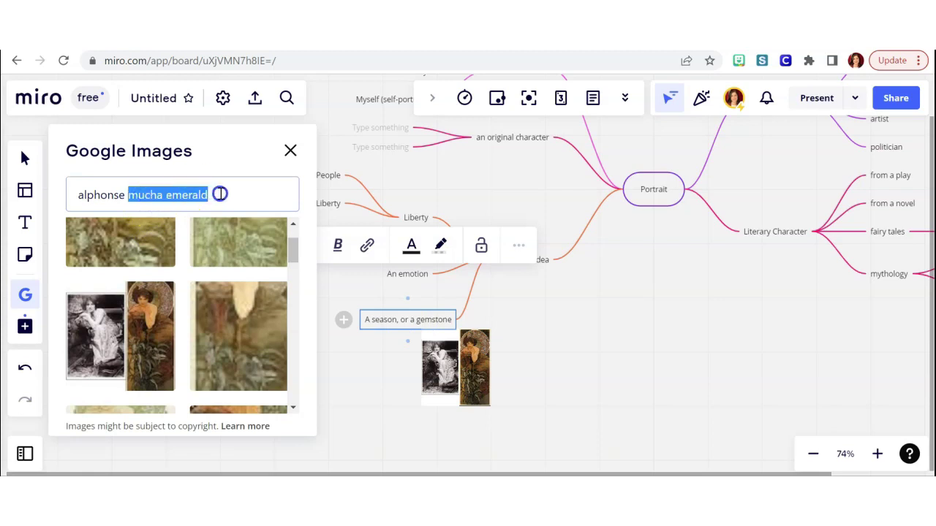
pyautogui.write('4 seasons')
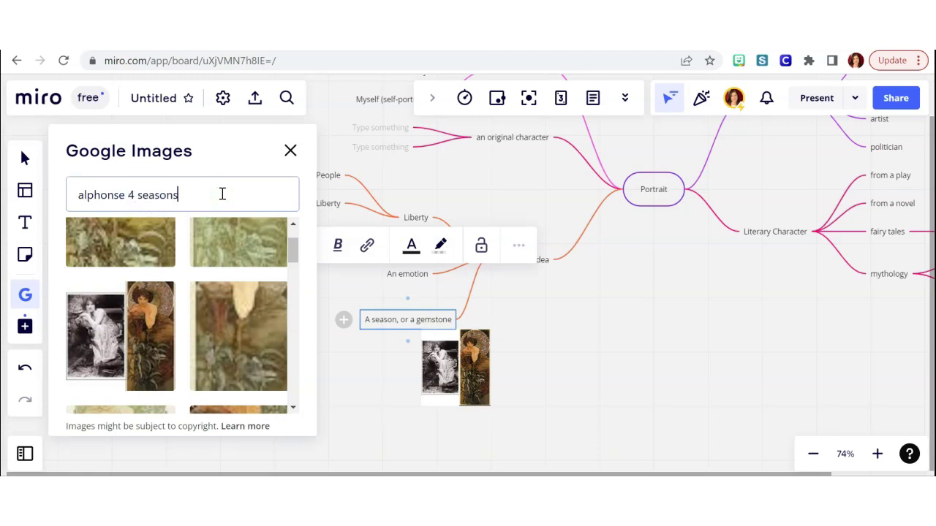
pyautogui.press('Return')
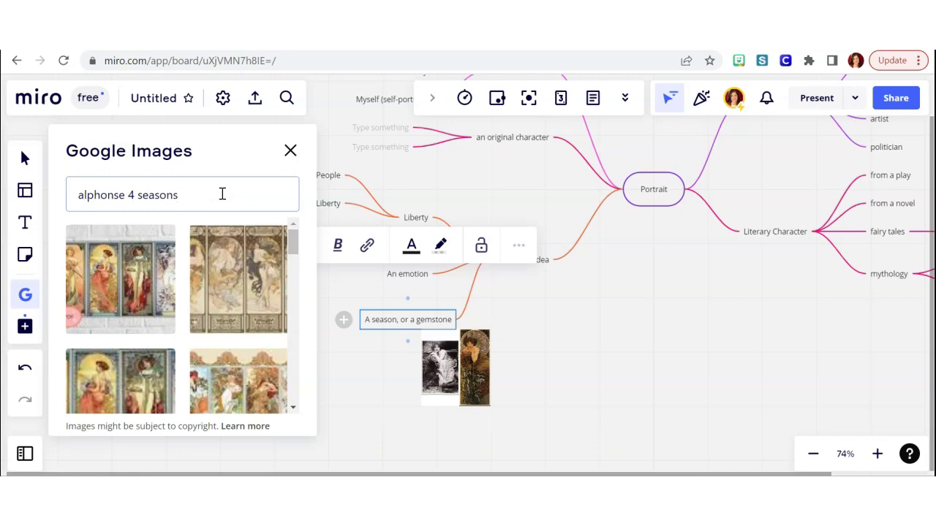
pyautogui.click(132, 272)
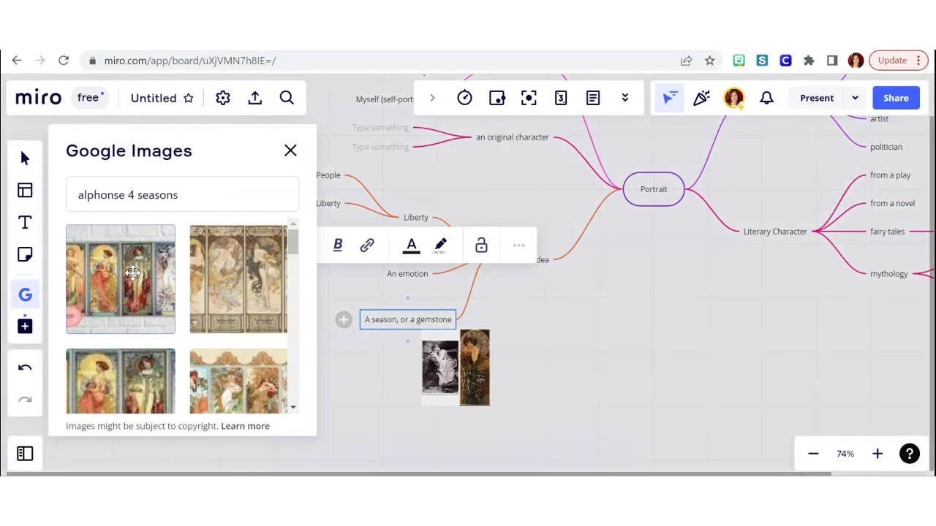
pyautogui.click(131, 272)
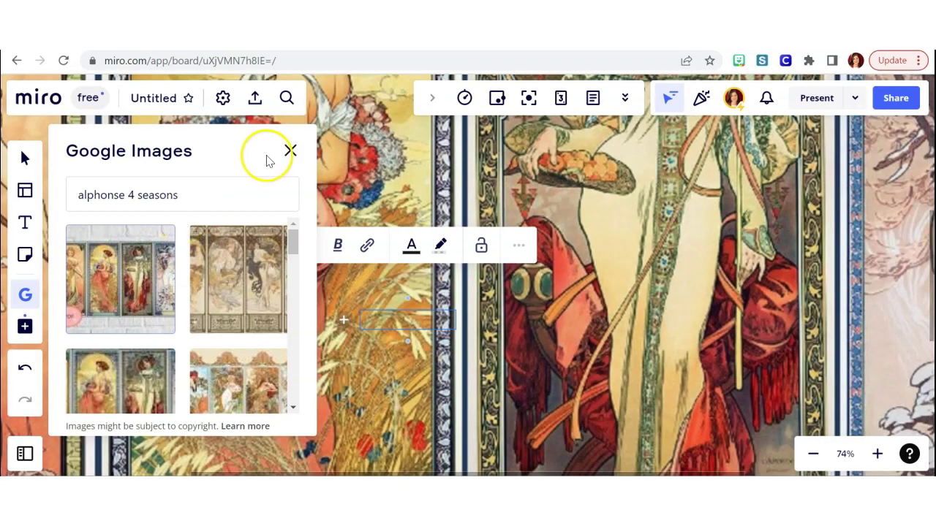
# Crop the top and bottom strips off the four-seasons poster image.
pyautogui.click(290, 150)
pyautogui.scroll(-10, 489, 370)
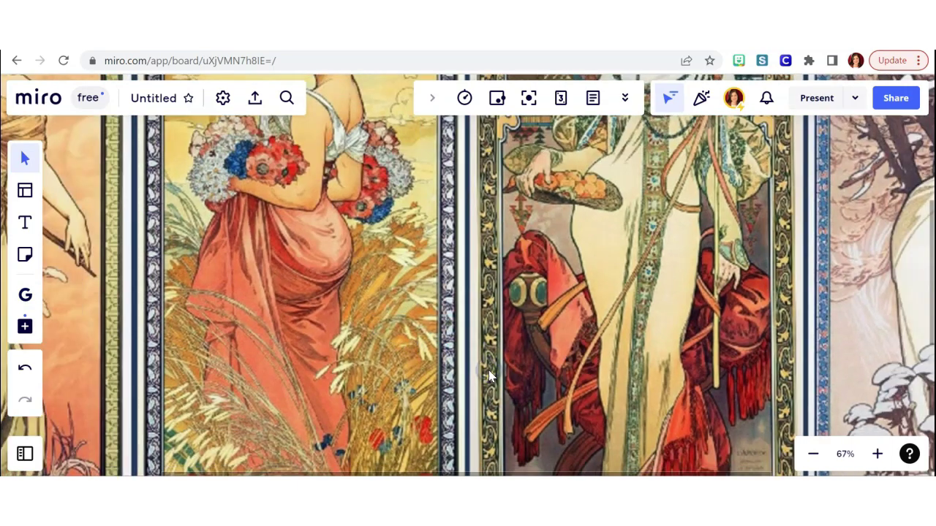
pyautogui.click(563, 334)
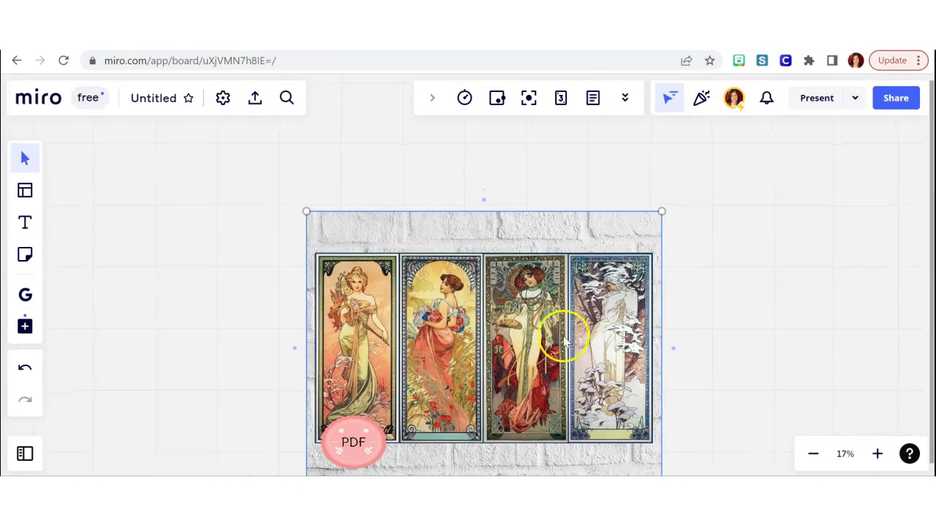
pyautogui.doubleClick(576, 257)
pyautogui.moveTo(483, 228); pyautogui.dragTo(482, 249)
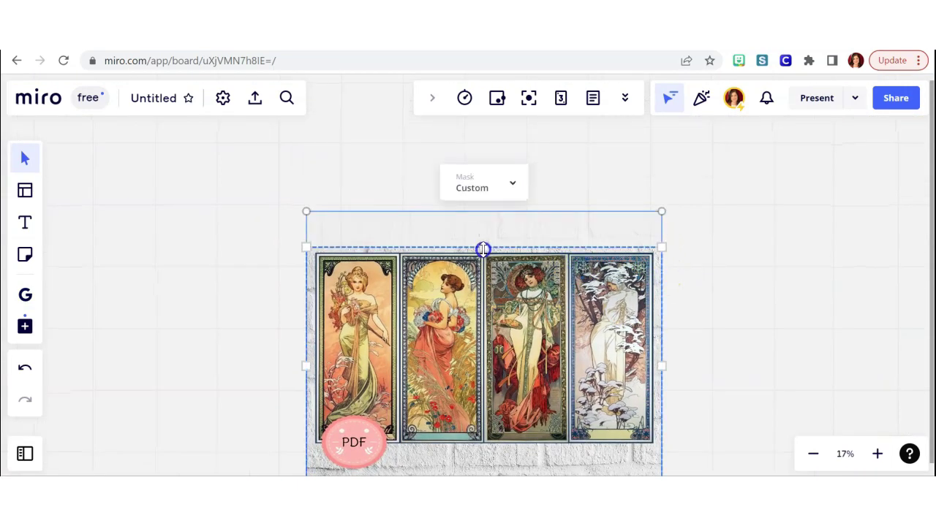
pyautogui.scroll(-3, 483, 249)
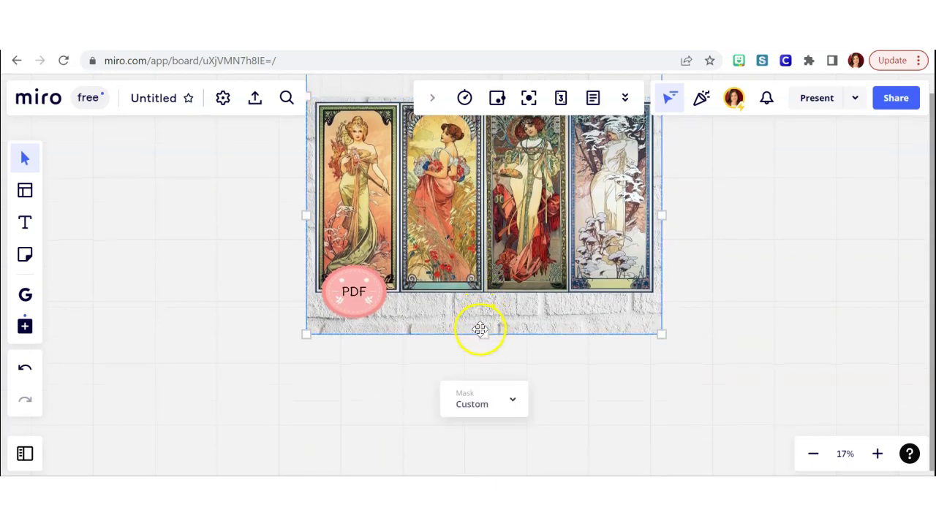
pyautogui.moveTo(483, 331); pyautogui.dragTo(475, 299)
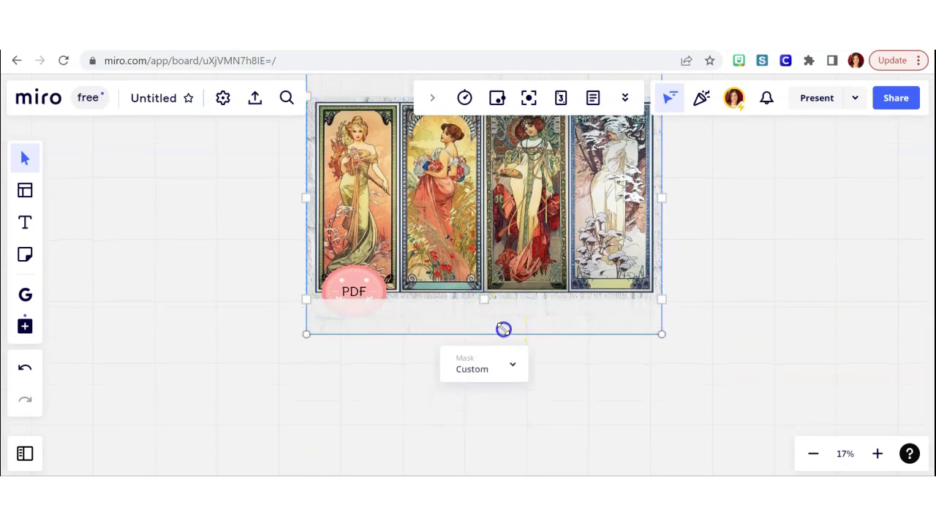
pyautogui.click(618, 360)
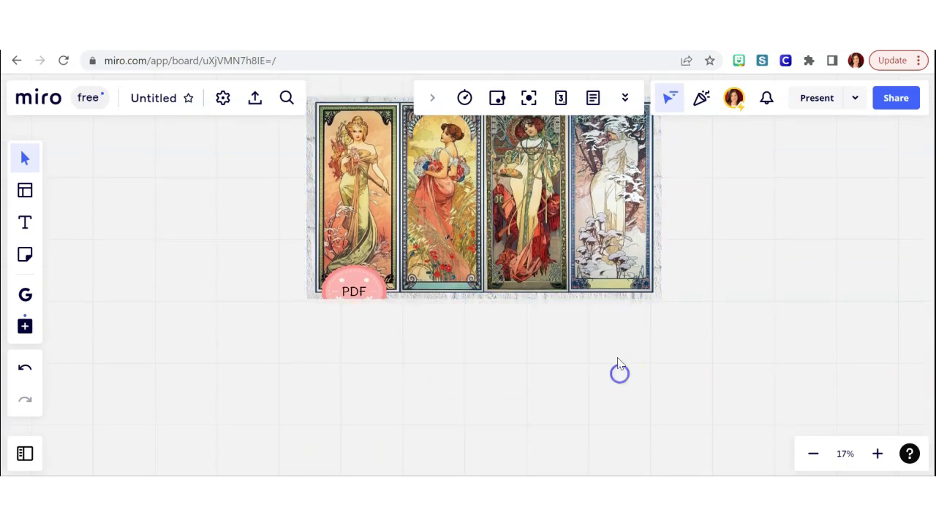
# Shrink the poster and place it below the Liberty painting beside the abstract-idea branch.
pyautogui.click(585, 300)
pyautogui.moveTo(661, 300); pyautogui.dragTo(489, 212)
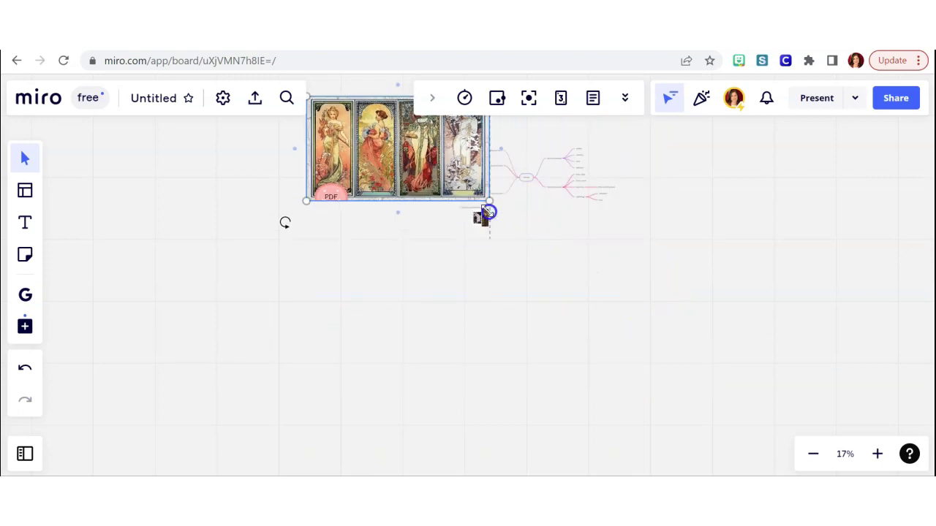
pyautogui.scroll(2, 488, 212)
pyautogui.scroll(5, 488, 212)
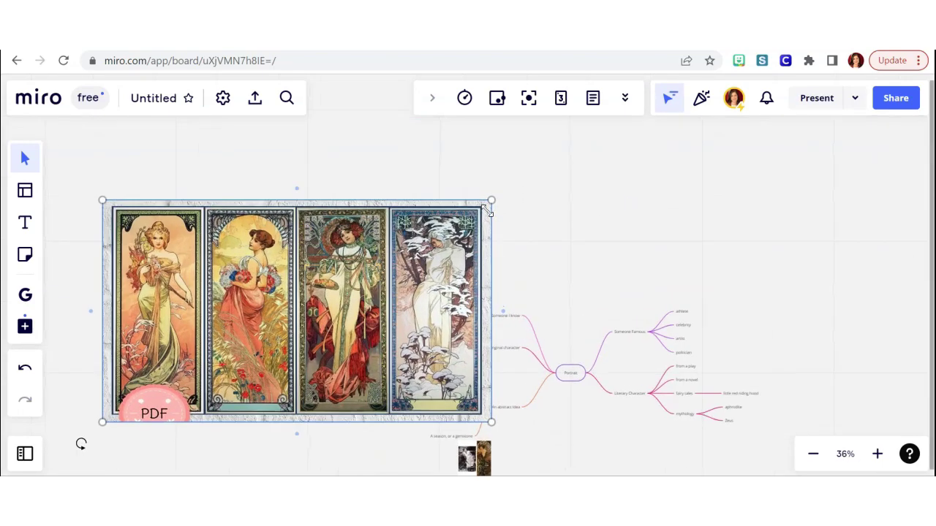
pyautogui.moveTo(489, 199); pyautogui.dragTo(254, 310)
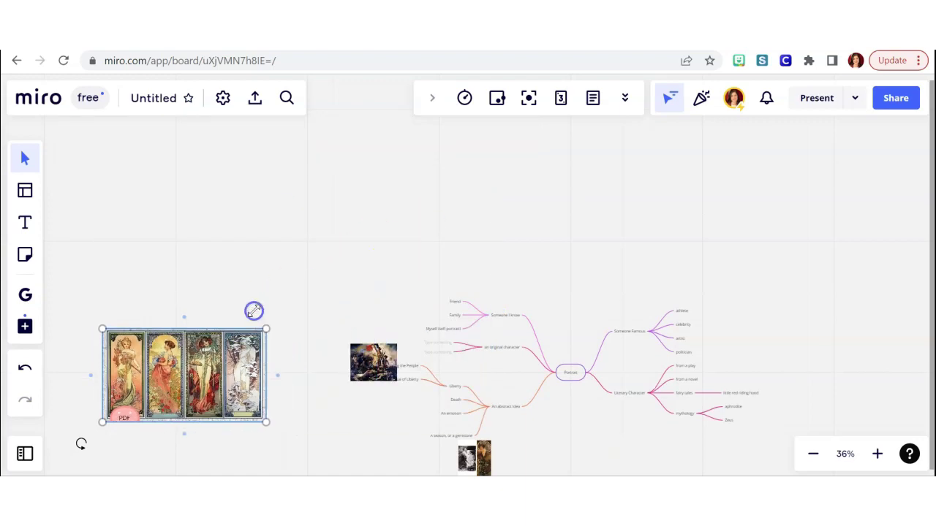
pyautogui.moveTo(193, 355); pyautogui.dragTo(335, 408)
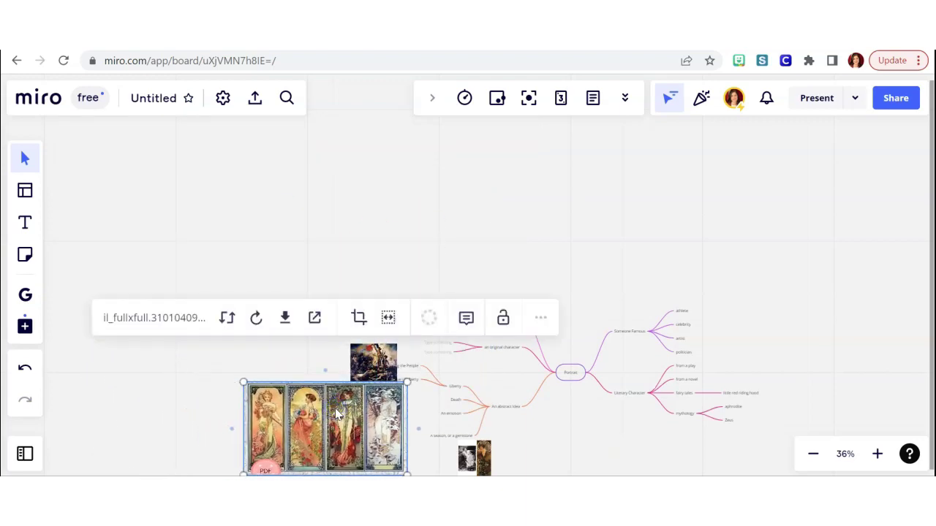
pyautogui.scroll(5, 335, 408)
pyautogui.moveTo(335, 334); pyautogui.dragTo(377, 412)
# Shrink the poster slightly, shift it right, and name a new node 'Mother Nature - too cliche?'.
pyautogui.moveTo(494, 271); pyautogui.dragTo(401, 334)
pyautogui.moveTo(309, 359); pyautogui.dragTo(426, 359)
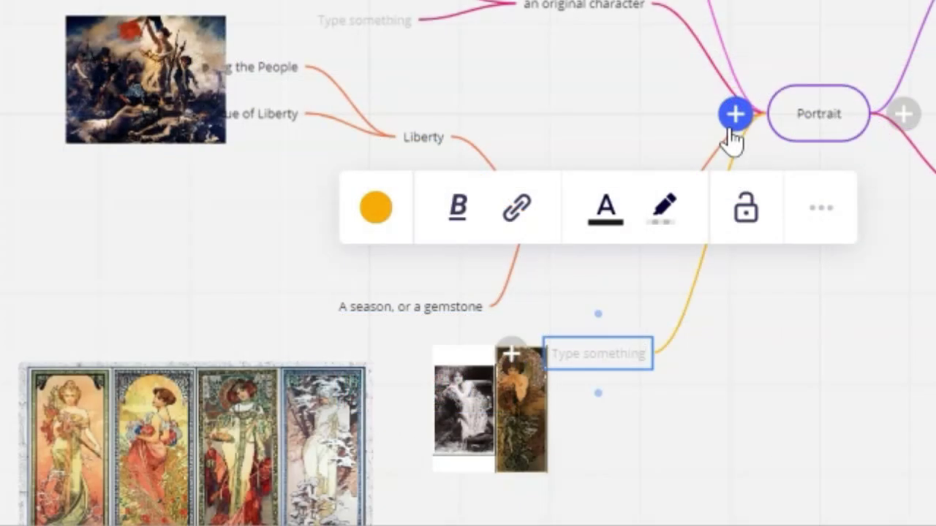
pyautogui.write('Mo')
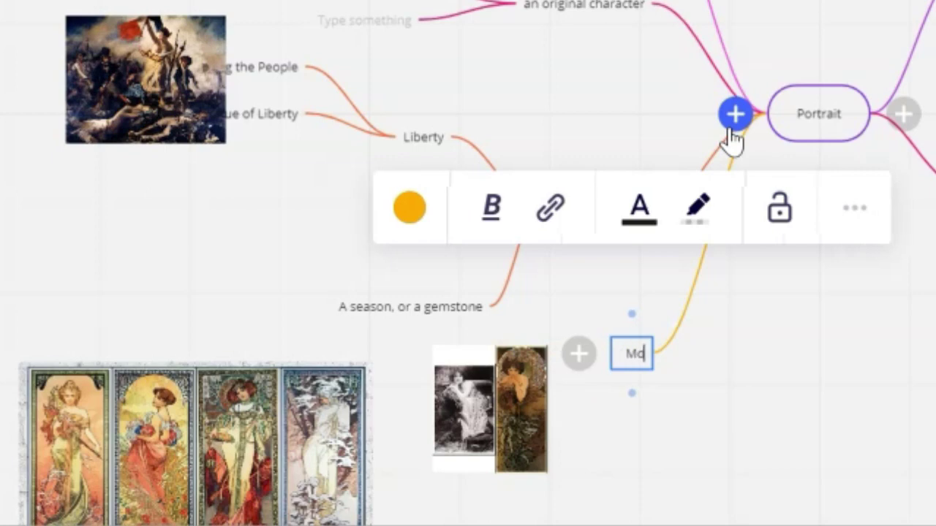
pyautogui.write('ther Nature')
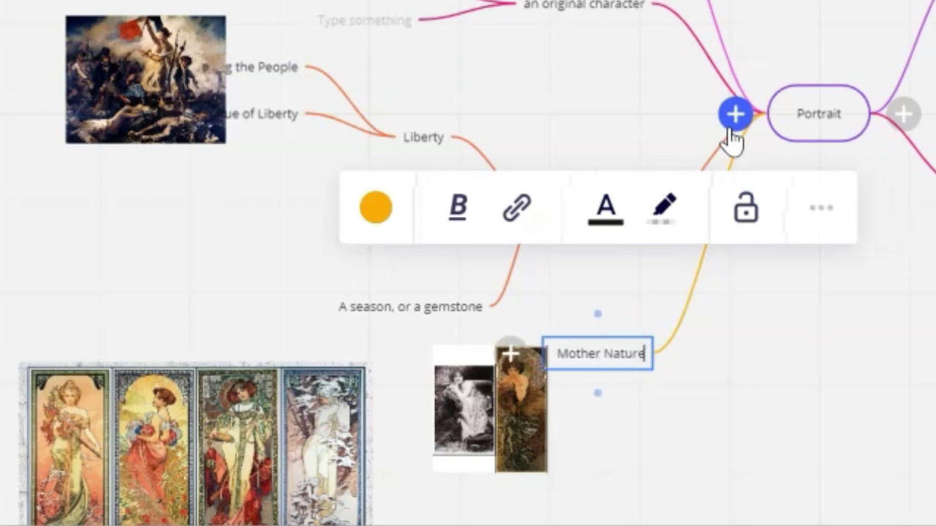
pyautogui.write(' - too cliche?')
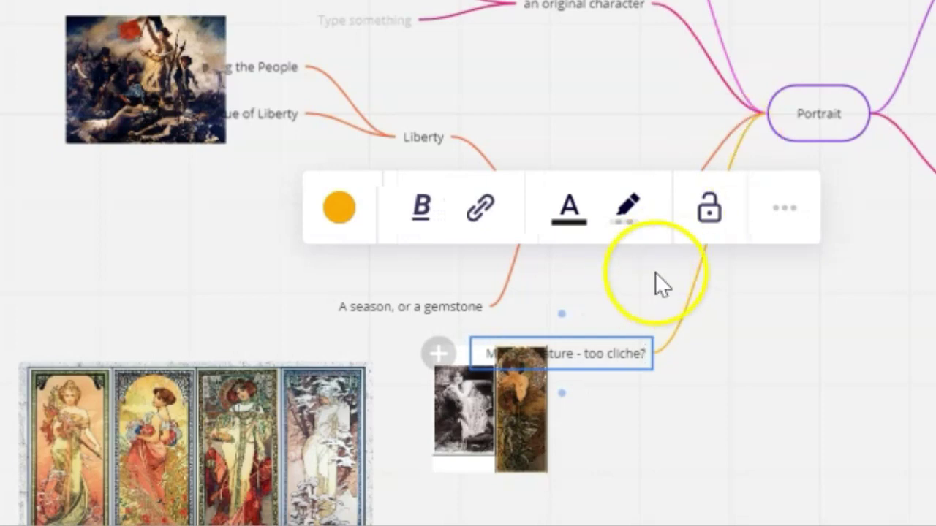
pyautogui.click(798, 297)
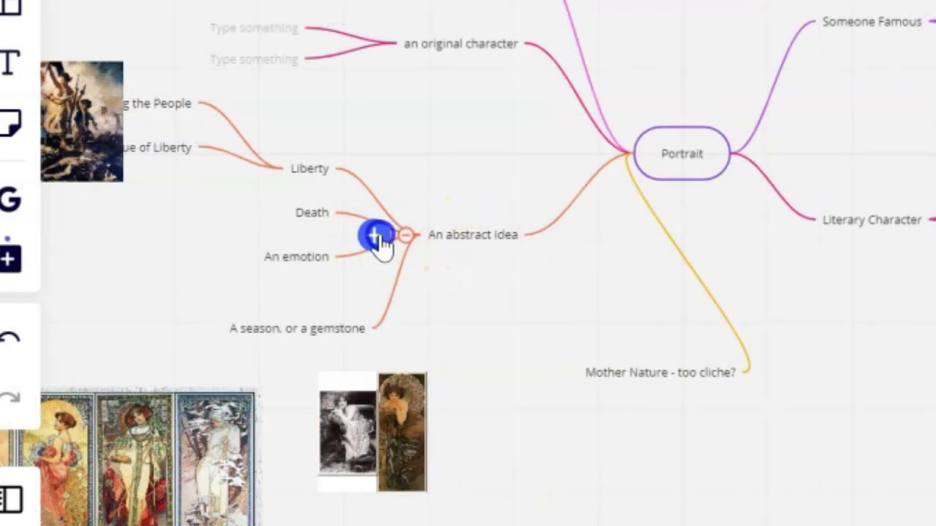
# Add a 'Zodiac sign' child under An abstract Idea and move it beside that node.
pyautogui.click(380, 236)
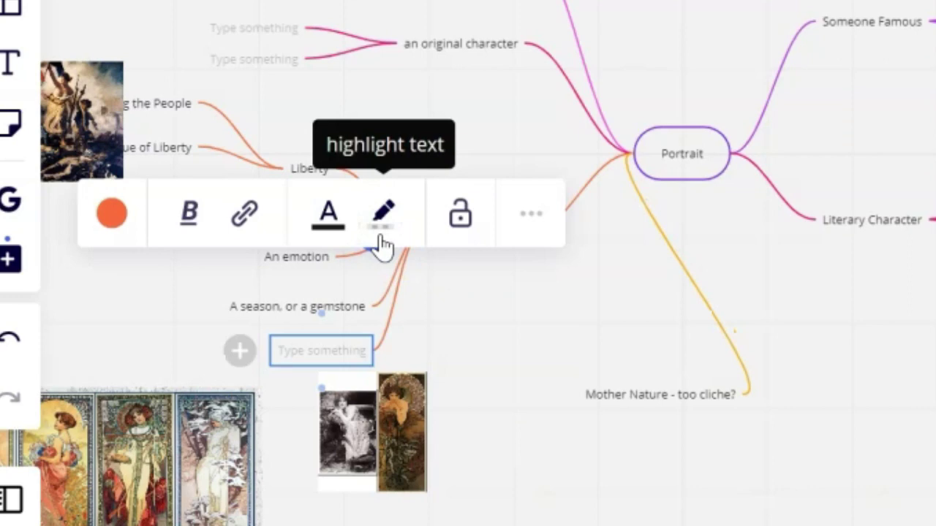
pyautogui.write('Zodiac')
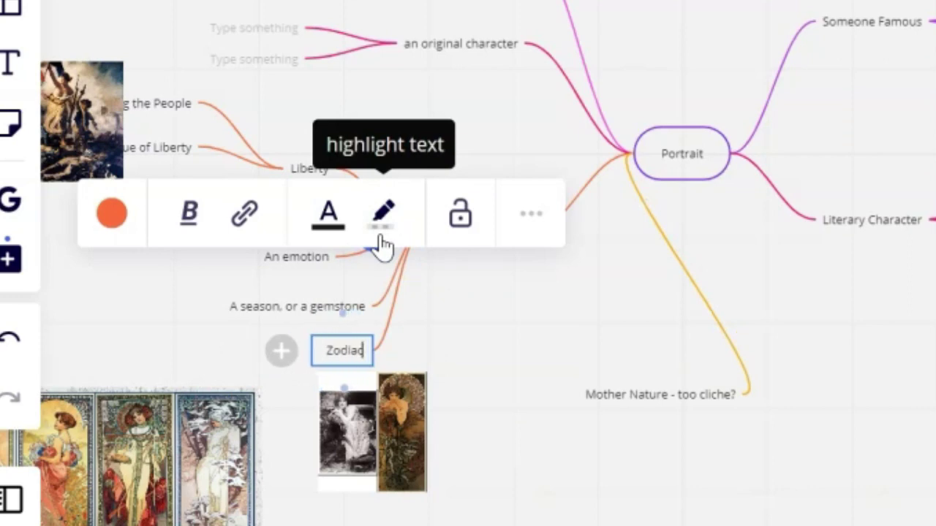
pyautogui.write(' sign')
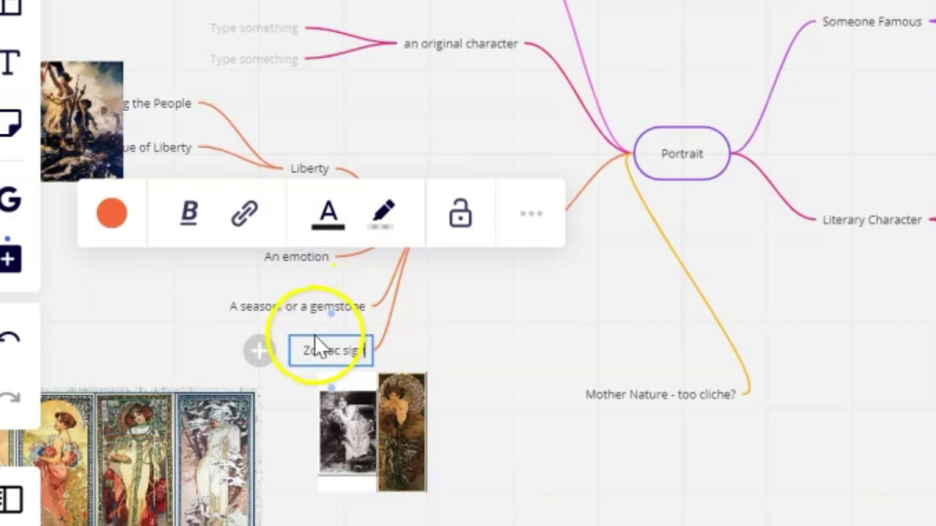
pyautogui.click(292, 387)
pyautogui.moveTo(322, 356); pyautogui.dragTo(498, 304)
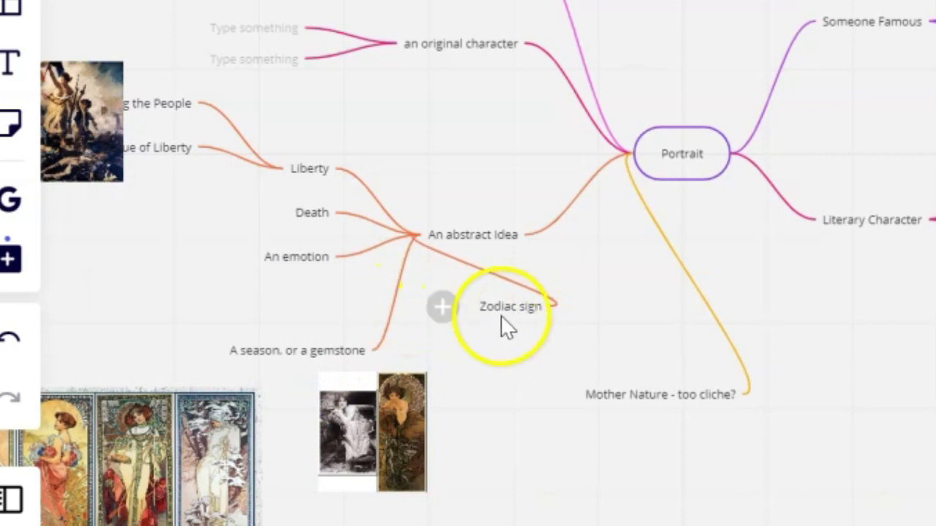
# Give Zodiac sign a child node named 'Capricorn'.
pyautogui.click(448, 308)
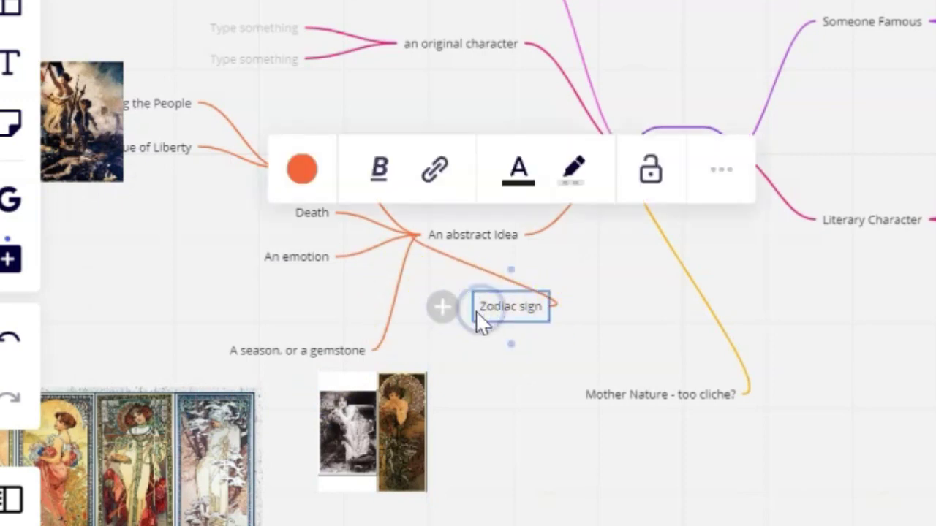
pyautogui.click(442, 308)
pyautogui.click(363, 307)
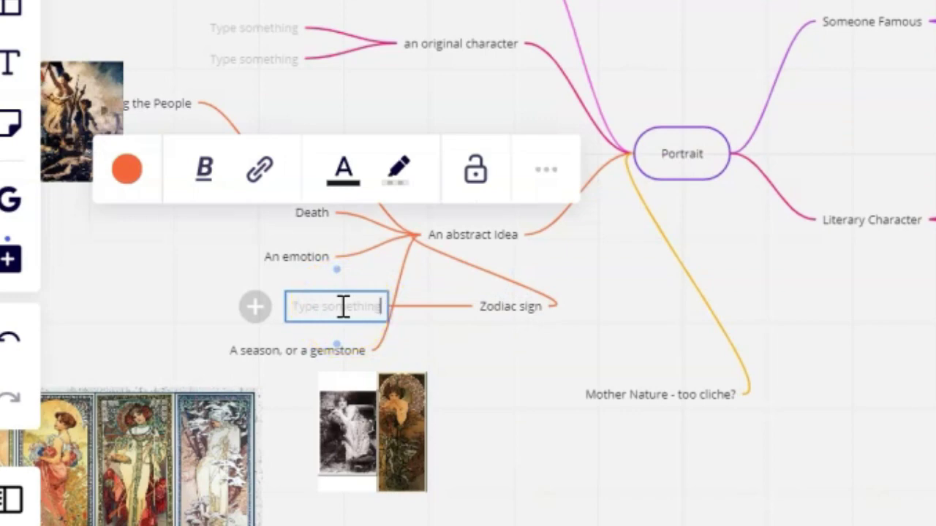
pyautogui.write('Capricorn')
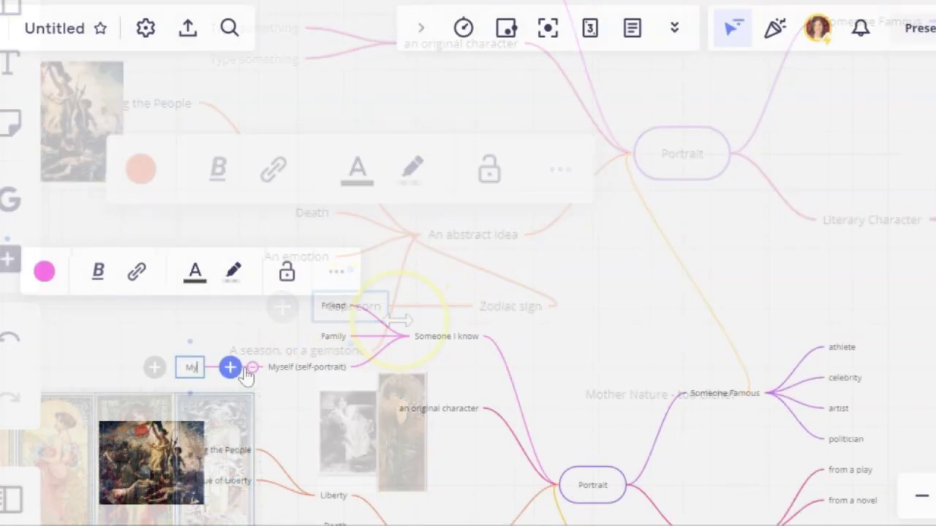
# Finish the 'My relationship with my ancestry' node text and add an empty child node beneath it.
pyautogui.write('relationship')
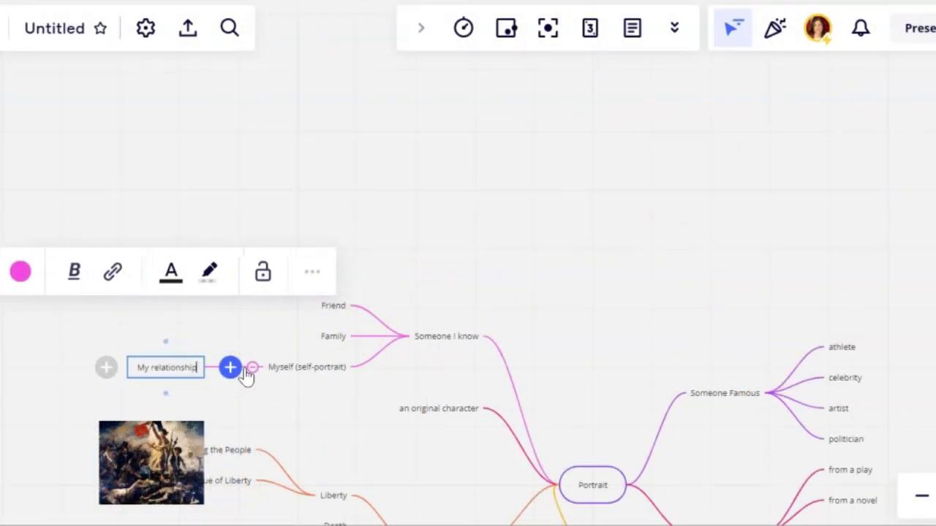
pyautogui.write(' with my ancesto')
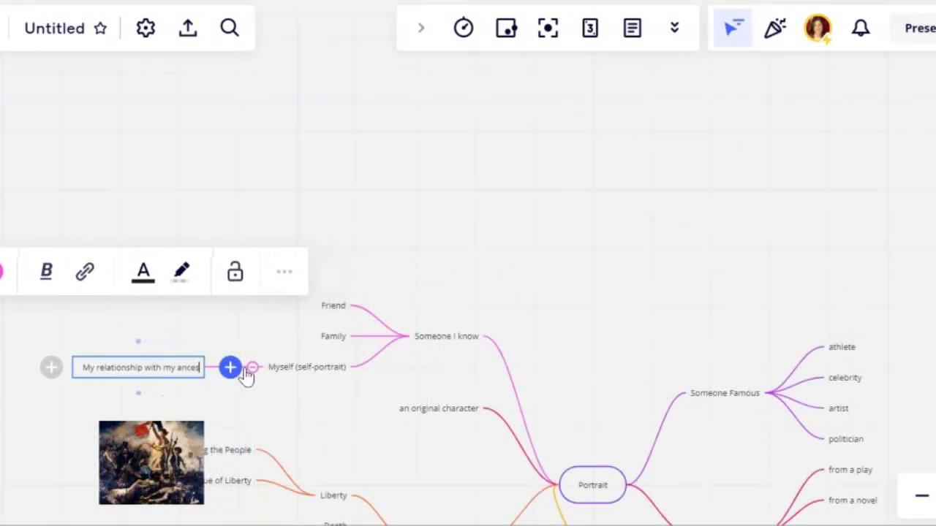
pyautogui.write('ry')
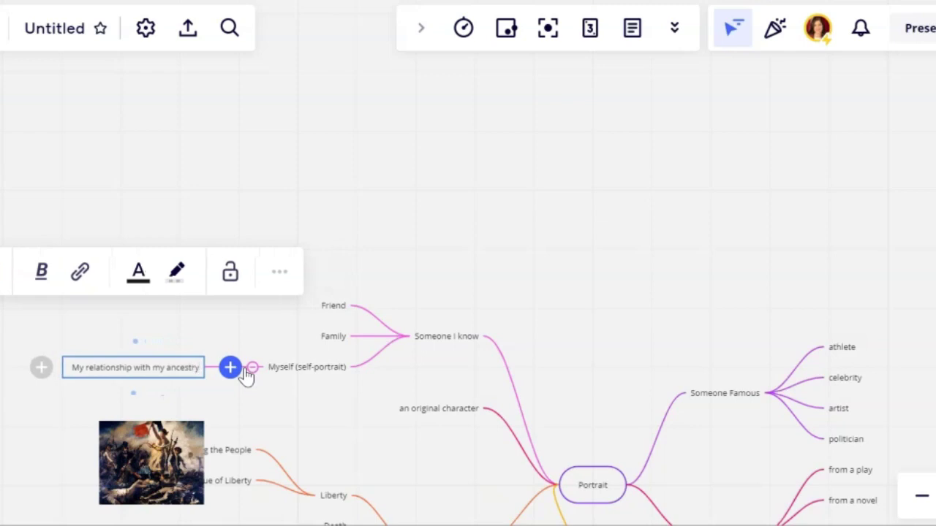
pyautogui.click(263, 401)
pyautogui.click(42, 368)
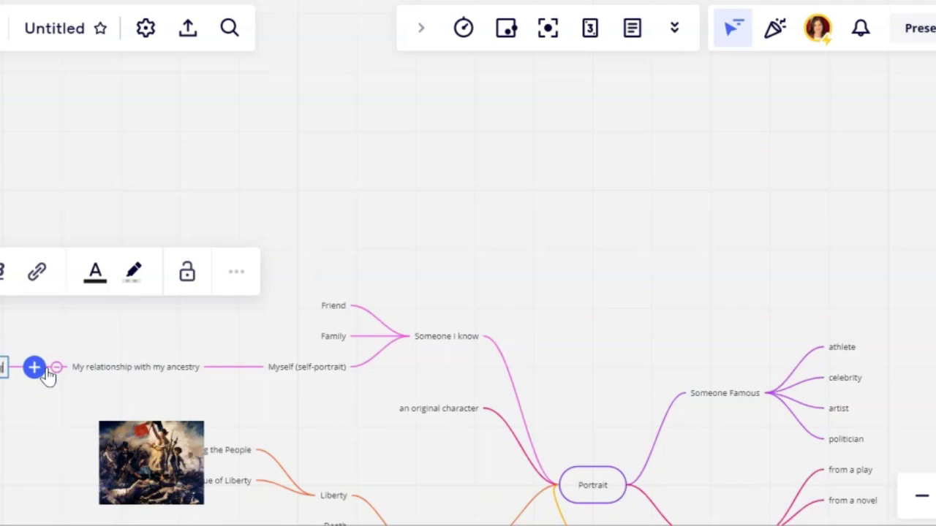
pyautogui.scroll(5, 42, 373)
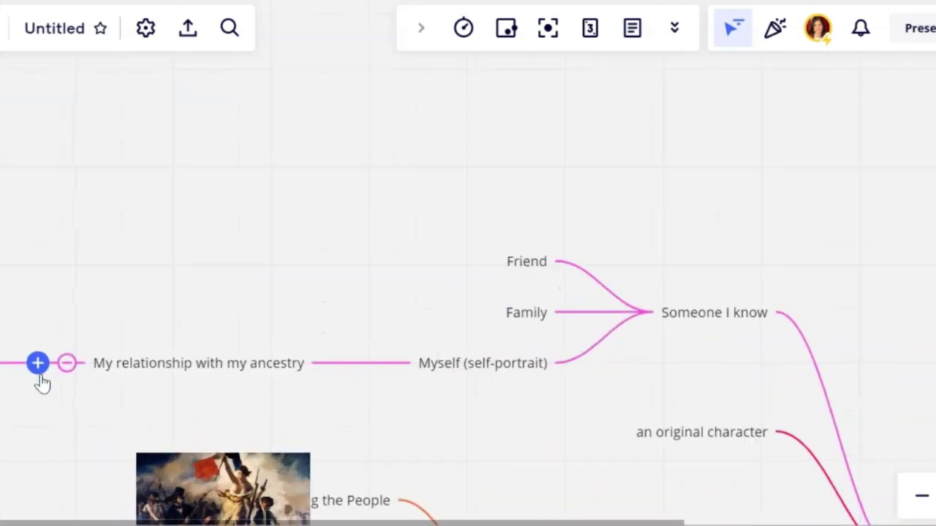
# Add Chicken, Egg, Family Tree and 'Colors: red/white/blue' as child nodes of Symbolic imagery.
pyautogui.hscroll(-10, 27, 423)
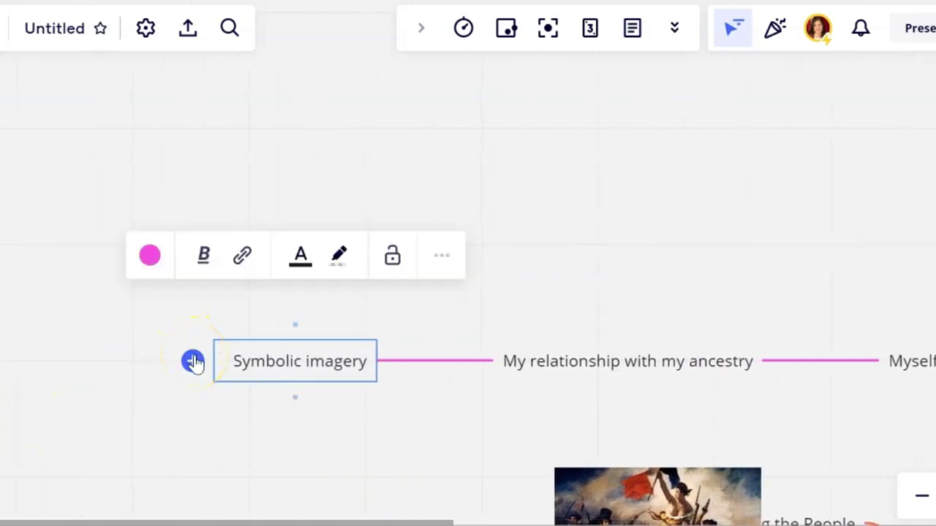
pyautogui.click(193, 361)
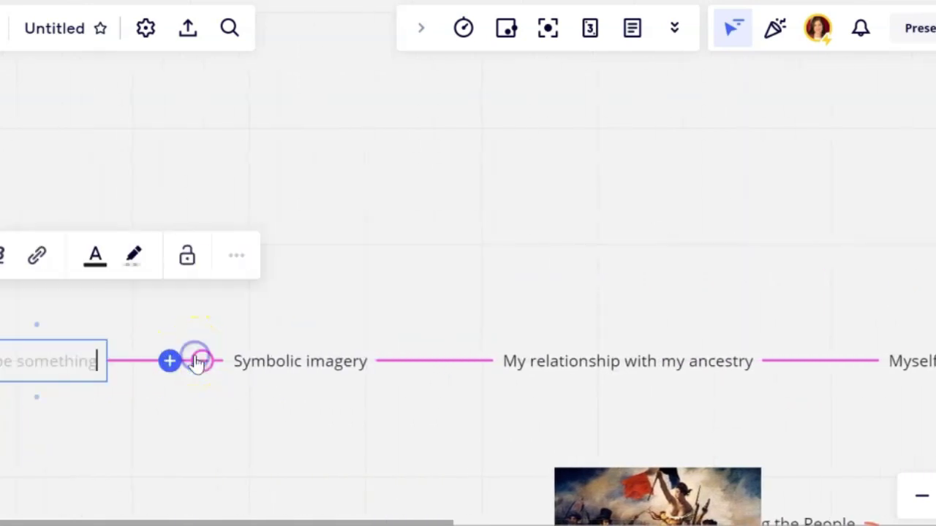
pyautogui.write('Chicken')
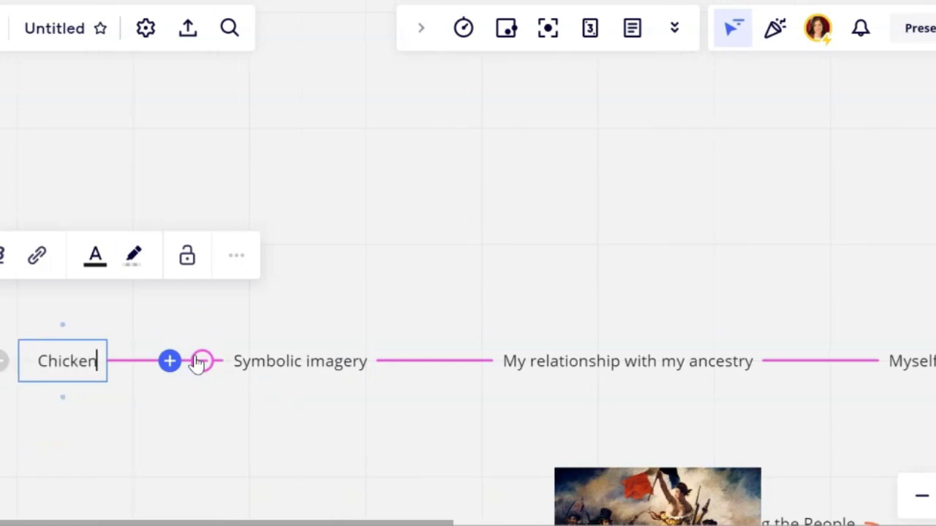
pyautogui.click(176, 364)
pyautogui.write('Egg')
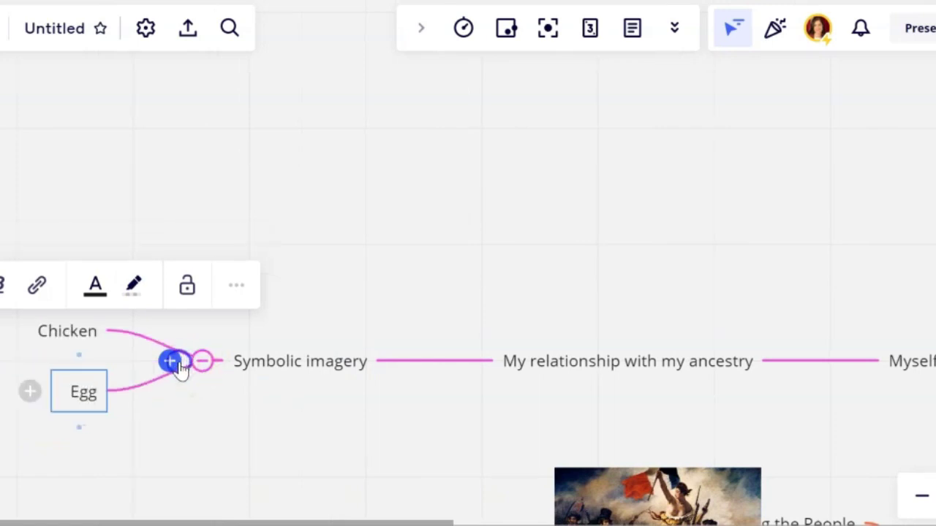
pyautogui.click(176, 364)
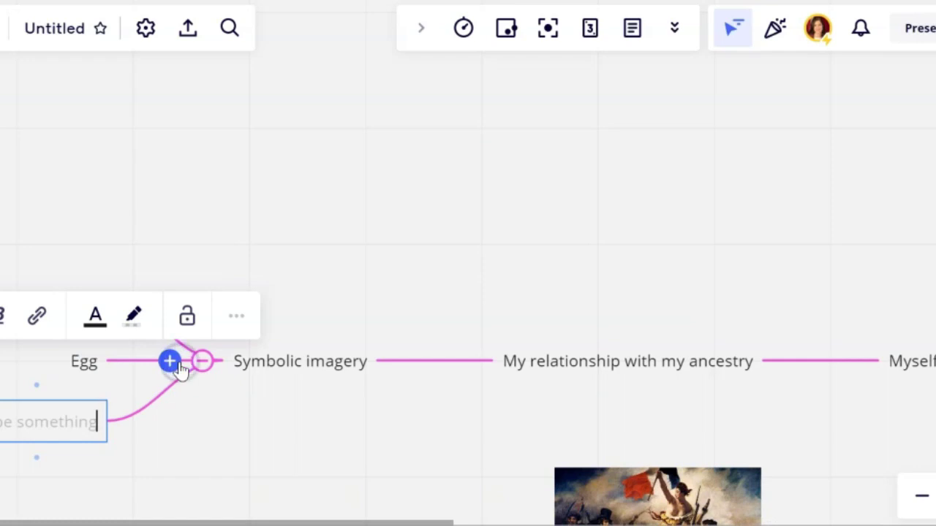
pyautogui.write('Family Tree')
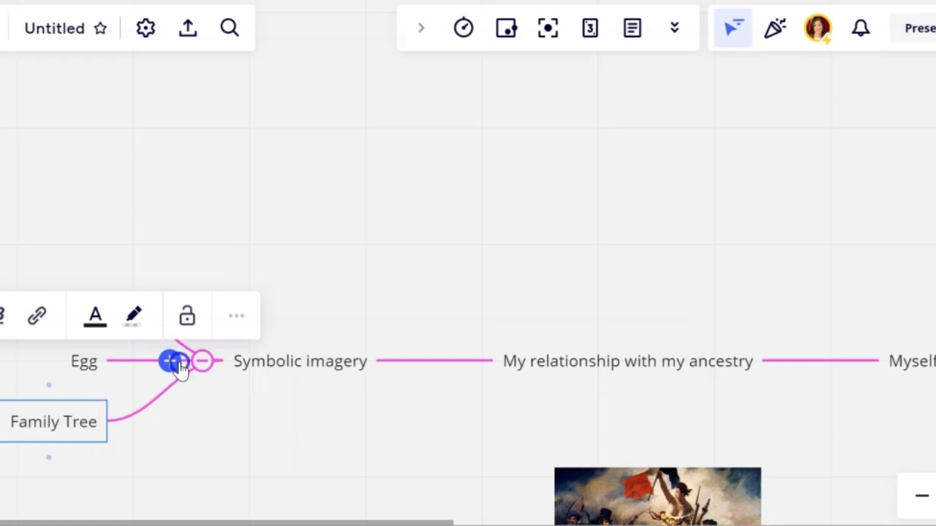
pyautogui.click(179, 364)
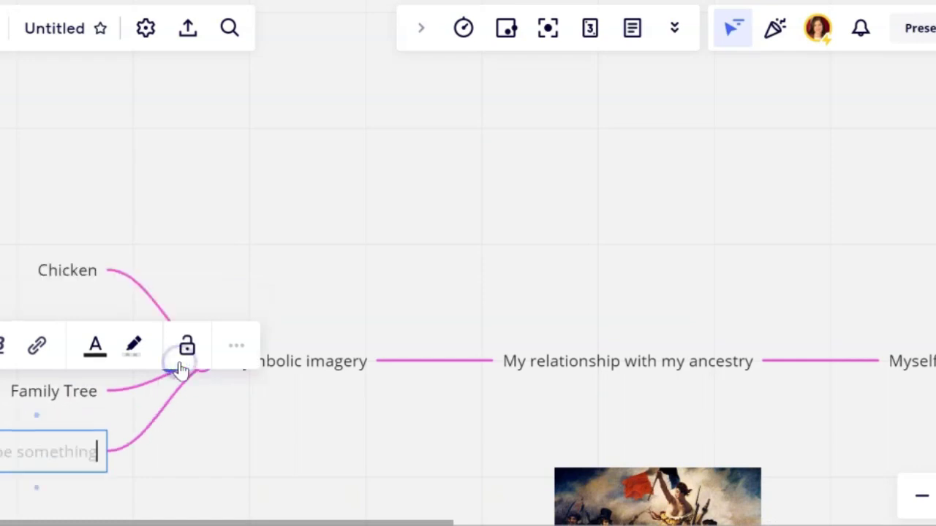
pyautogui.write('Colors:')
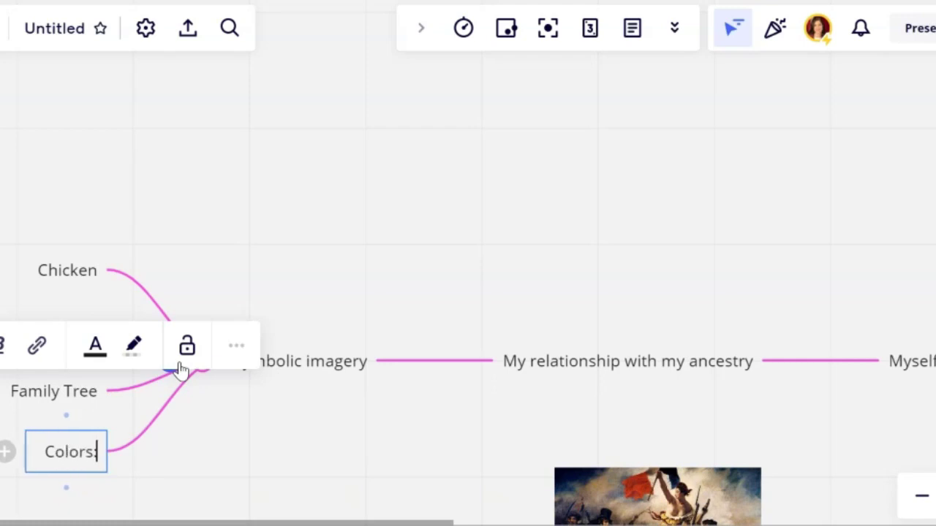
pyautogui.write(' red/white')
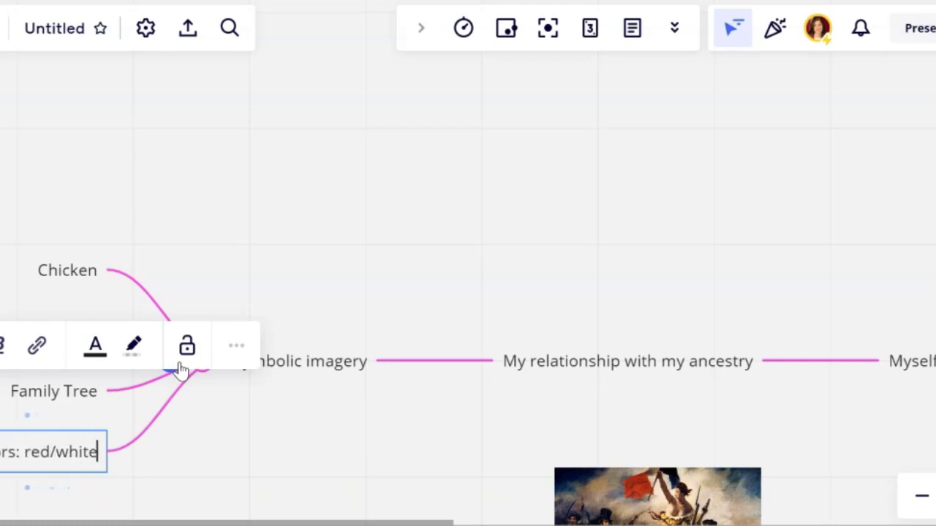
pyautogui.write('/blue')
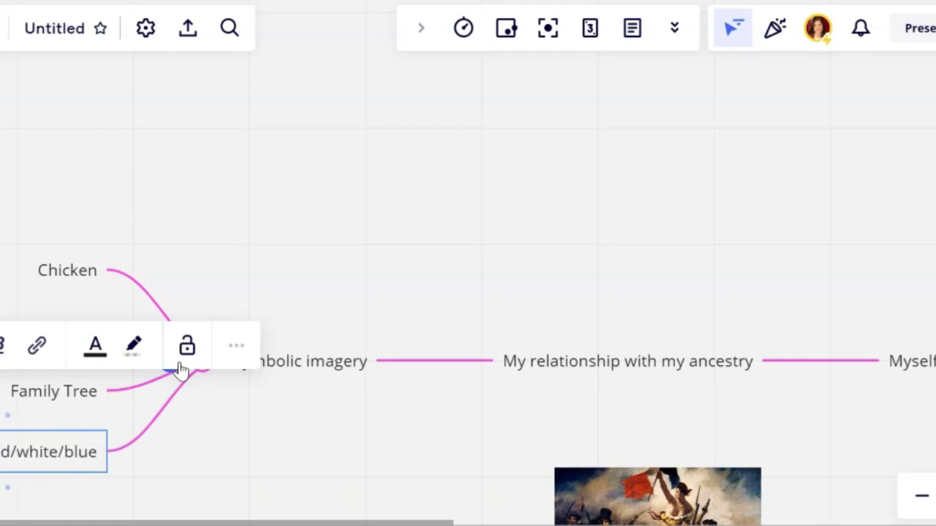
pyautogui.click(345, 244)
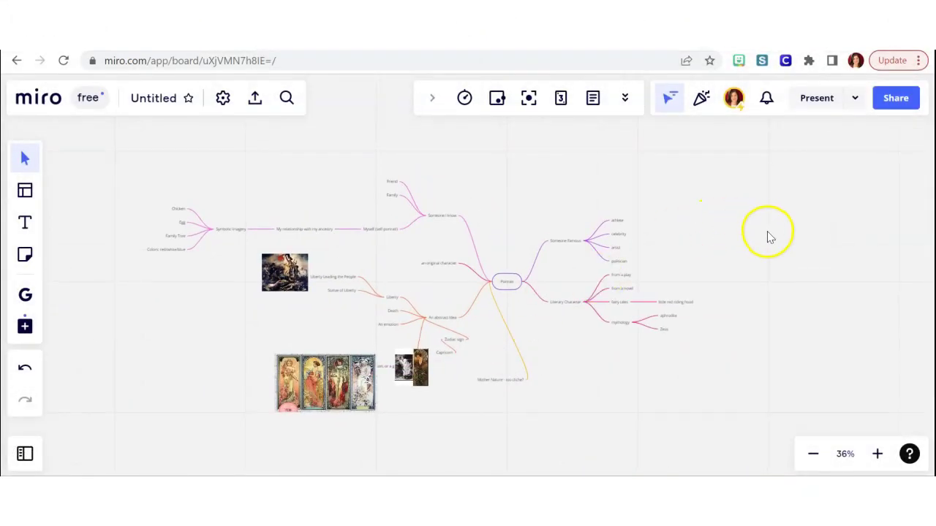
# Title the board 'Portrait Project Mind Map' followed by the author's surname and save it.
pyautogui.click(895, 103)
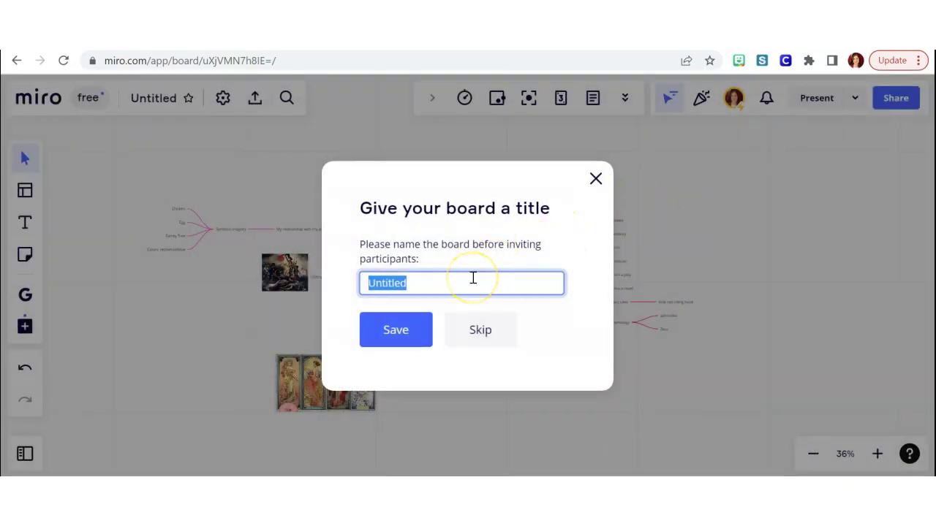
pyautogui.write('Portr')
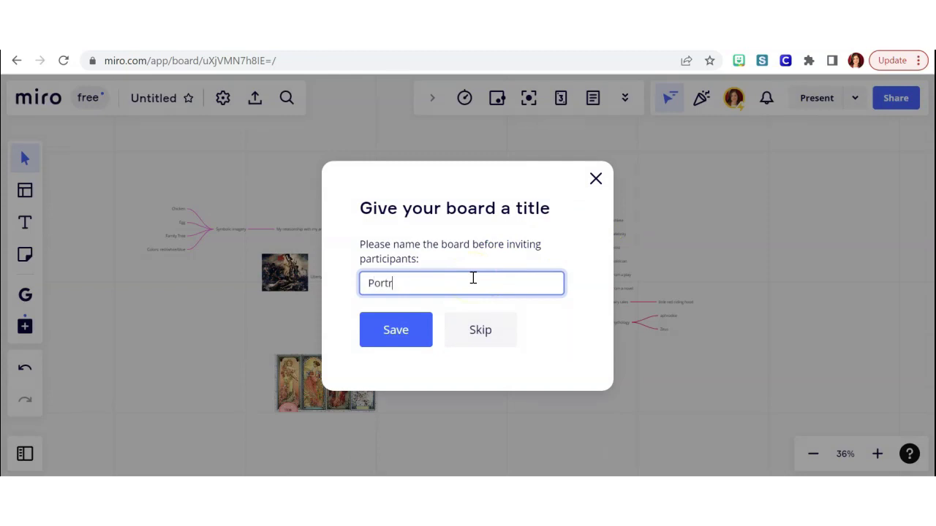
pyautogui.write('ait Project Mind Map - Lampson')
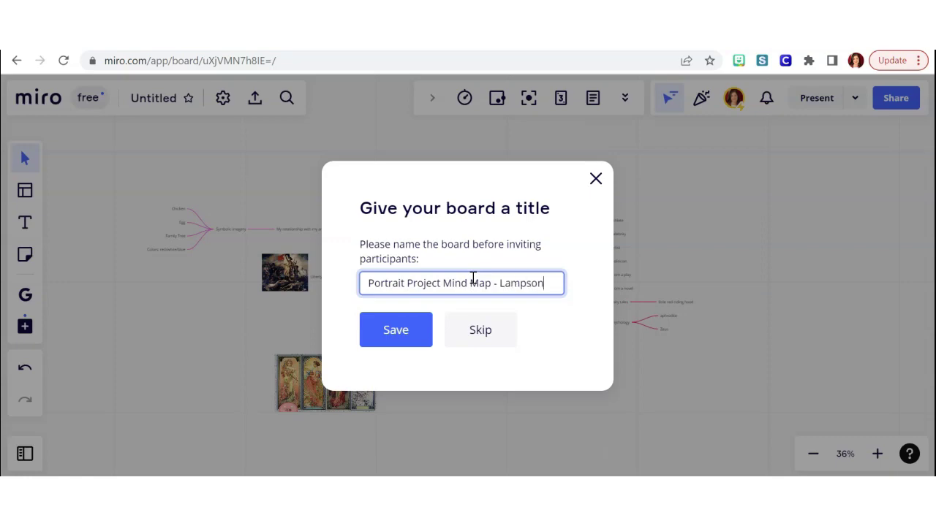
pyautogui.click(397, 332)
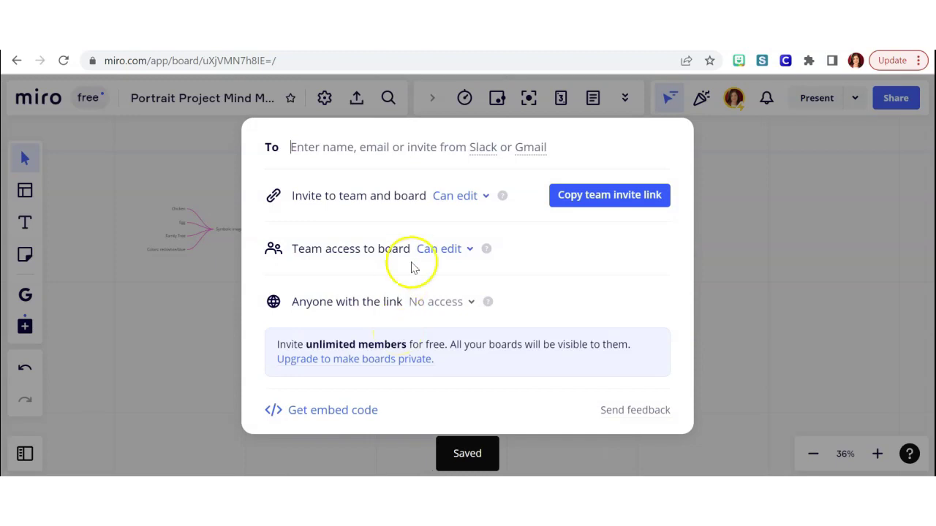
# Set the team invite permission to Can view and copy the team invite link.
pyautogui.click(356, 298)
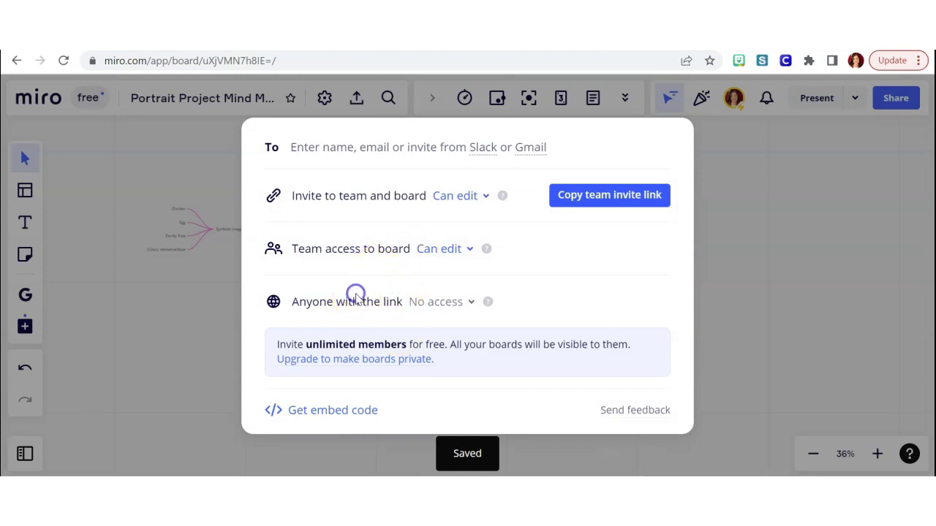
pyautogui.click(394, 303)
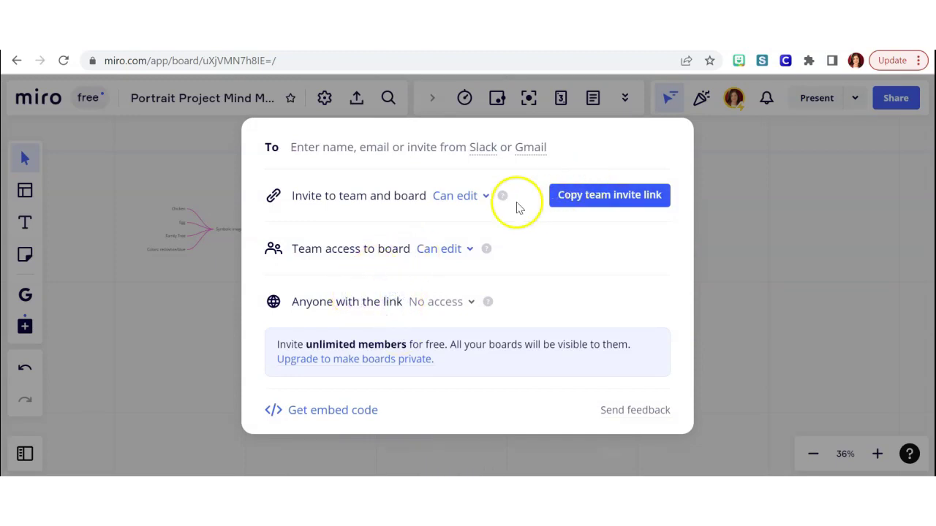
pyautogui.click(462, 198)
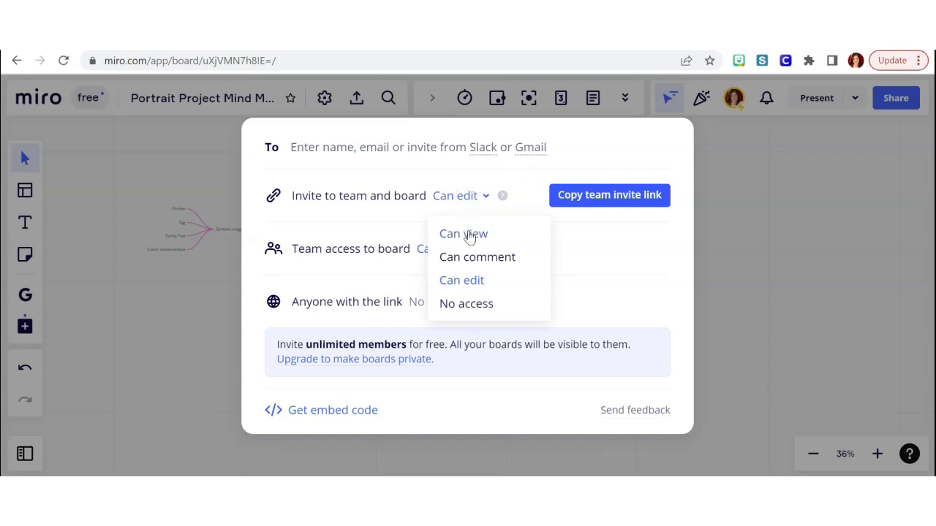
pyautogui.click(472, 258)
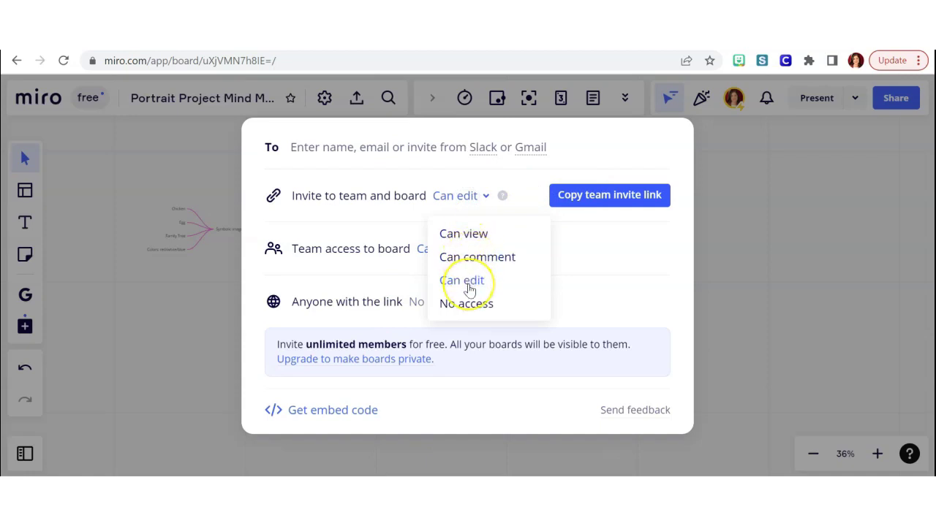
pyautogui.click(477, 234)
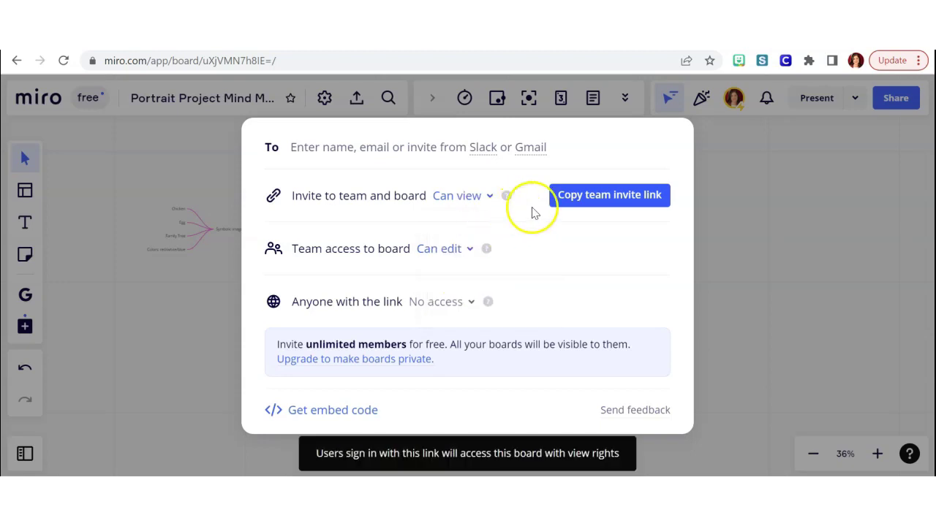
pyautogui.click(595, 200)
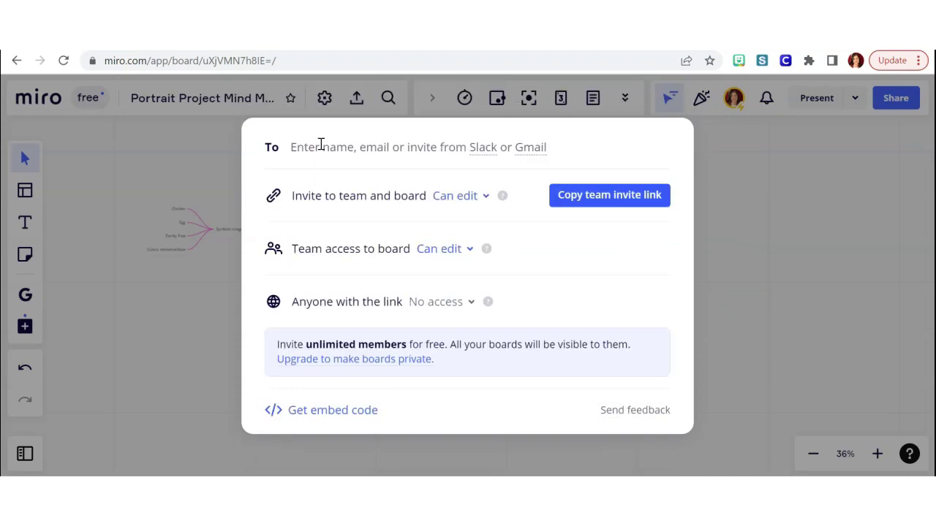
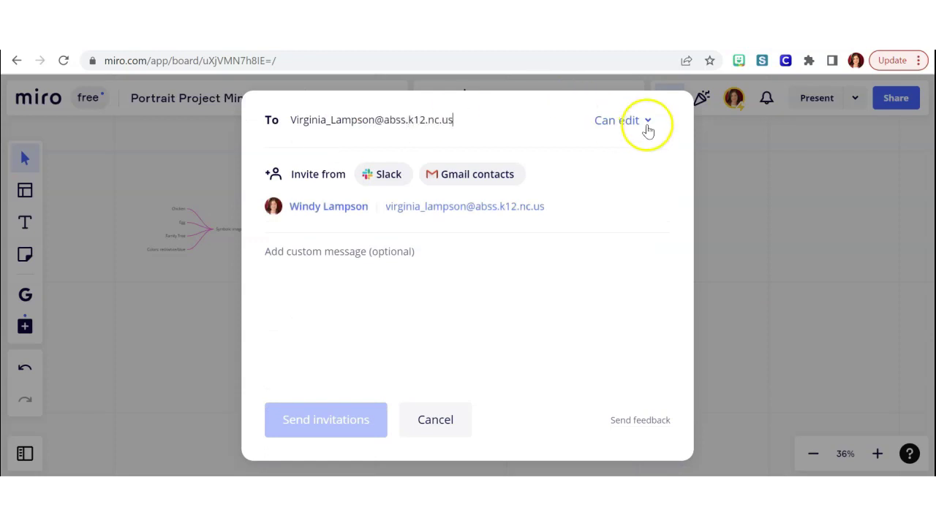
# Address a Can view invitation to the colleague's e-mail address and send it.
pyautogui.click(647, 122)
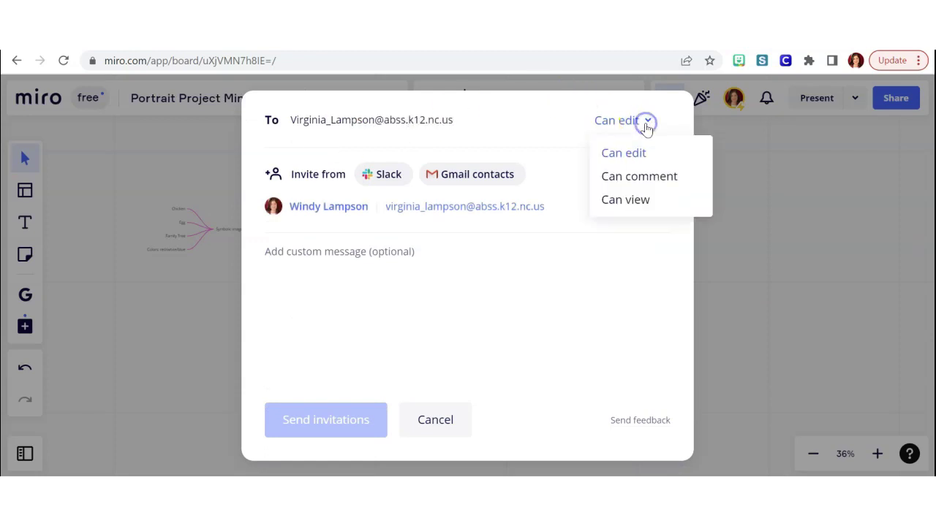
pyautogui.click(634, 208)
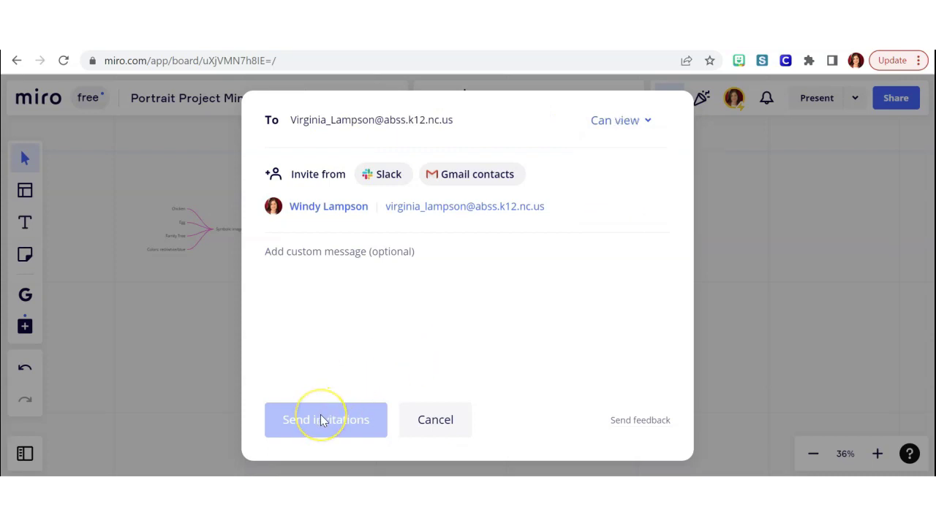
pyautogui.click(334, 307)
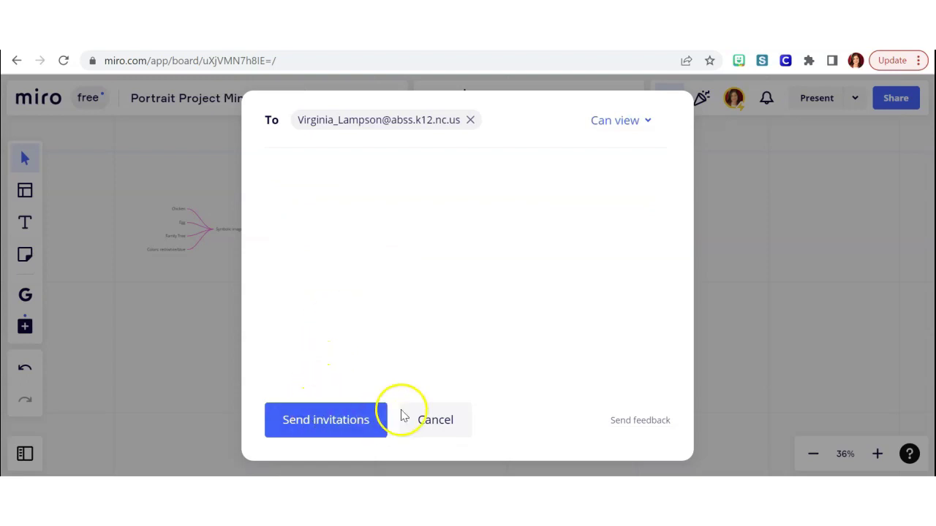
pyautogui.click(434, 419)
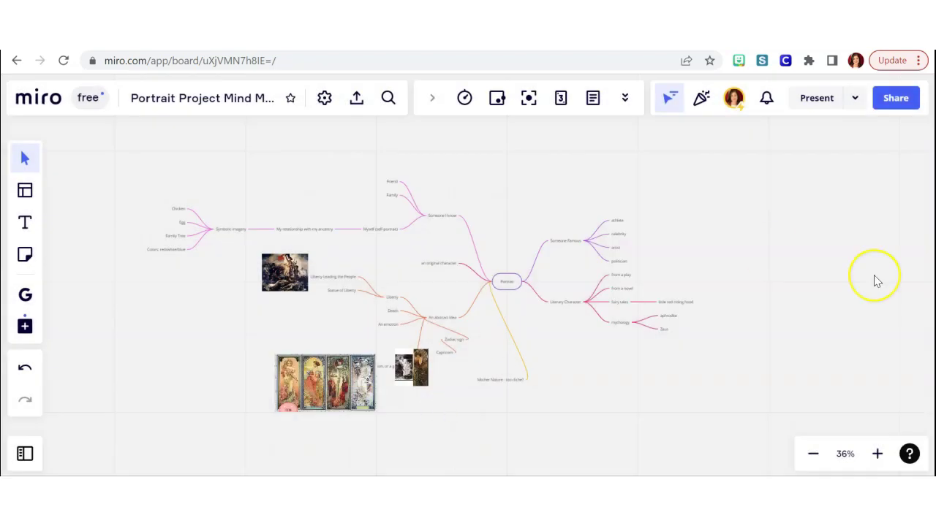